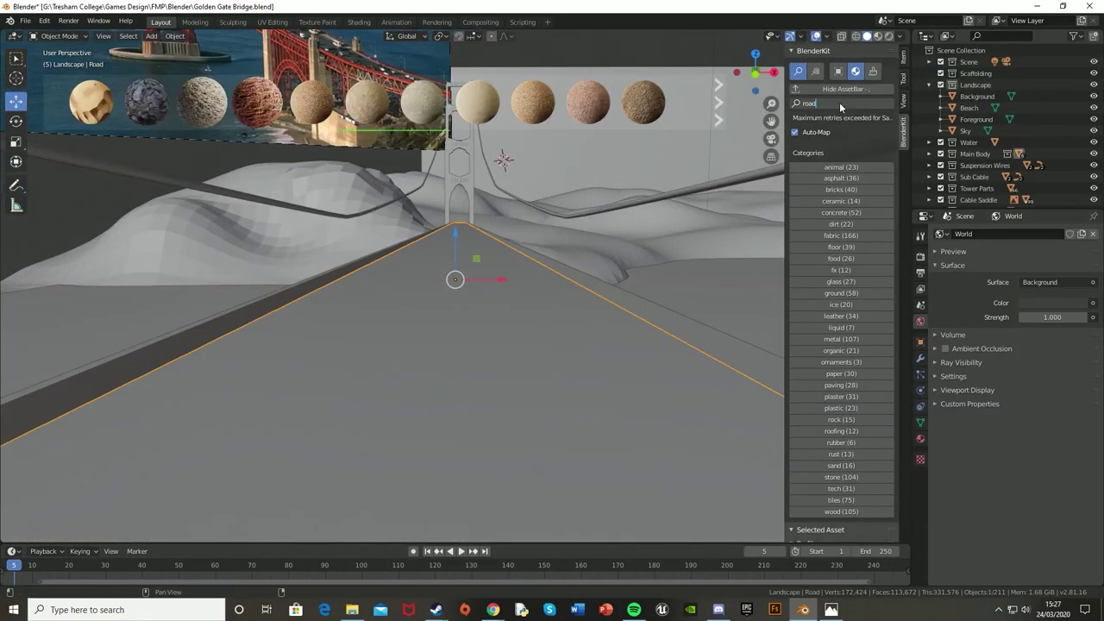
- Apply a BlenderKit road material to the Road object in Material Preview and open its UV layout
key("Return")
left_click(878, 36)
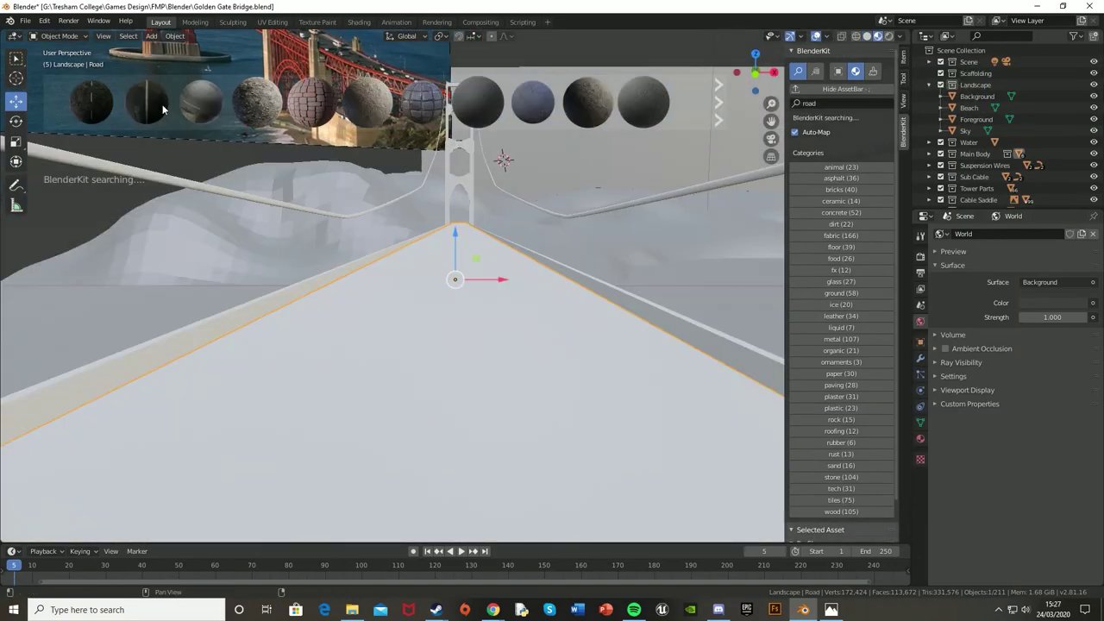
key("ctrl+a")
left_click(380, 397)
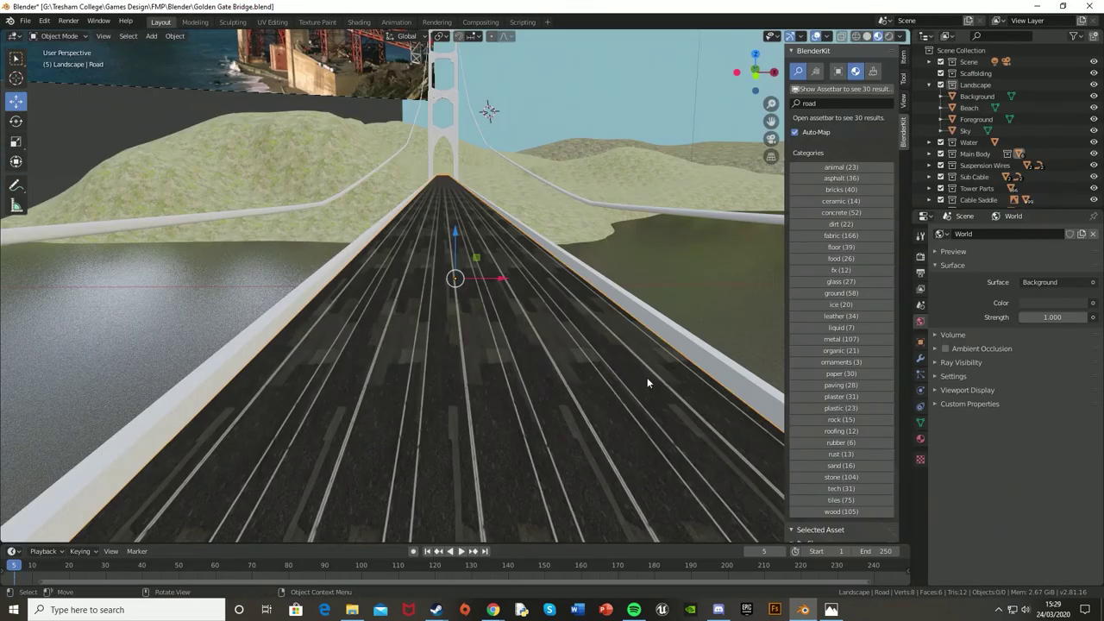
- Scale and move the road UVs so the lane stripes run lengthwise along the deck
mouse_move(646, 382)
middle_mouse_down()
mouse_move(536, 349)
mouse_move(630, 407)
middle_mouse_up()
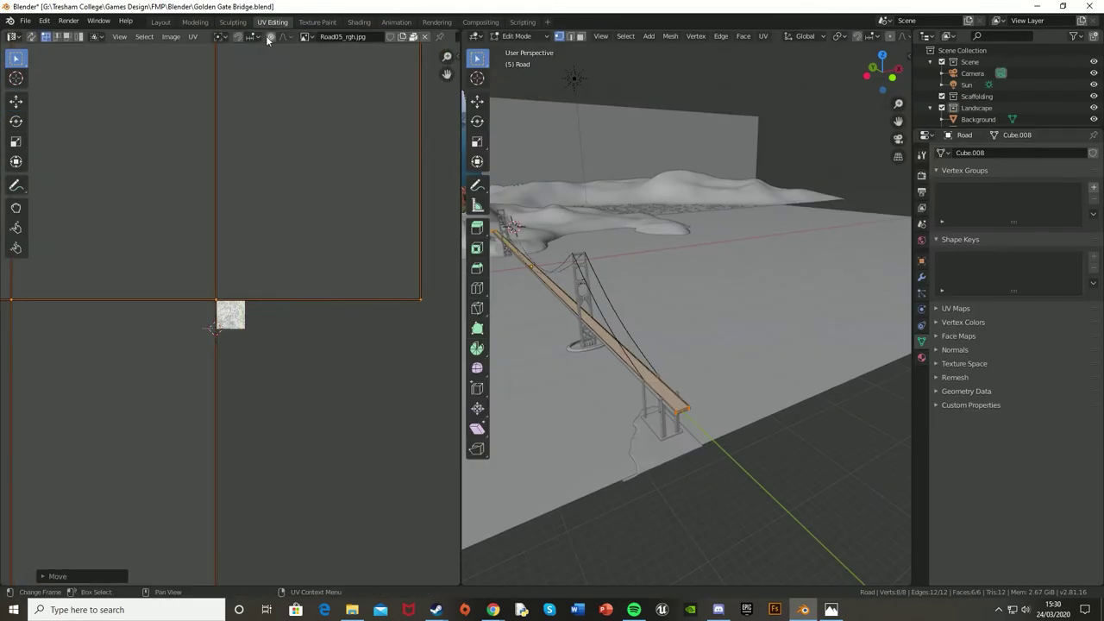
key("s")
key("g")
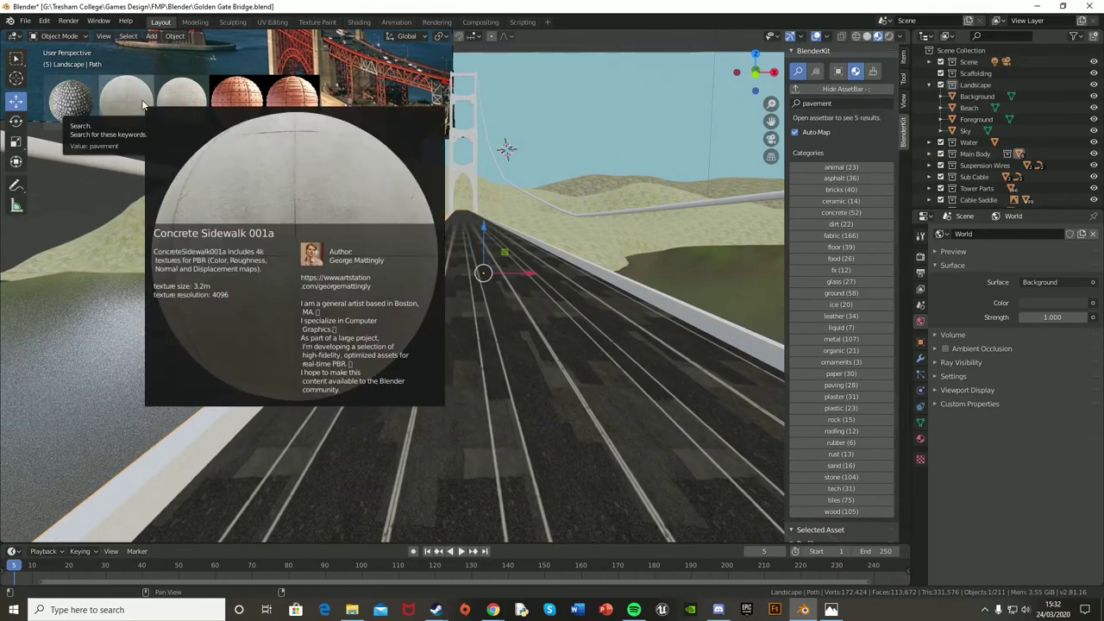
- Apply Concrete Sidewalk 001a to the walkway, scale its UVs, then stretch them along Y
left_click_drag(142, 99, 352, 344)
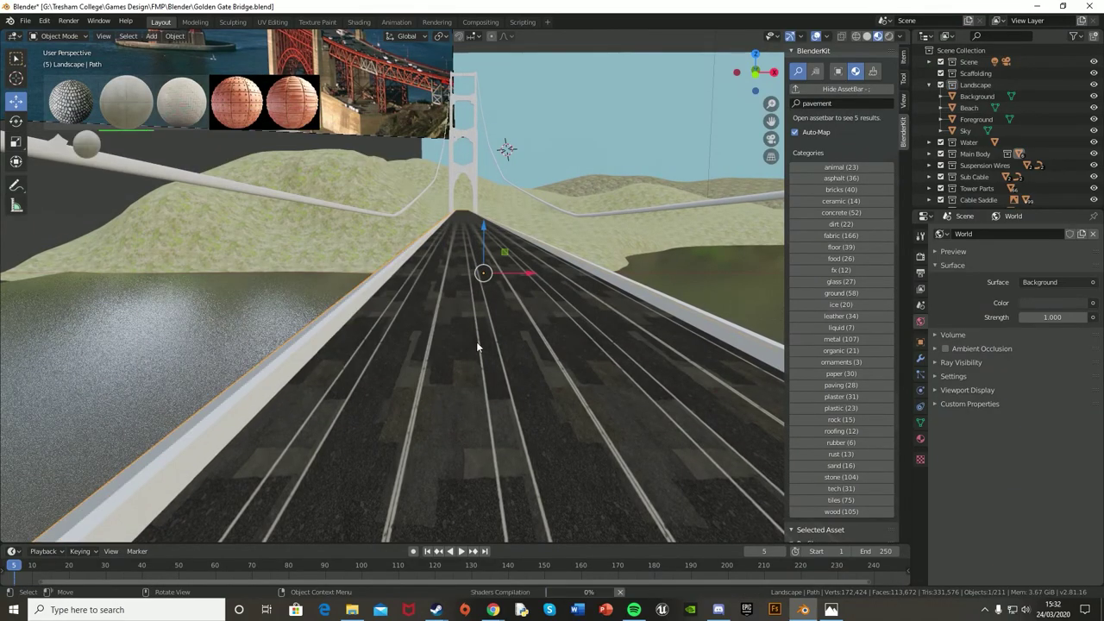
middle_click_drag(476, 341, 528, 328)
right_click(467, 362)
left_click(467, 363)
key("s")
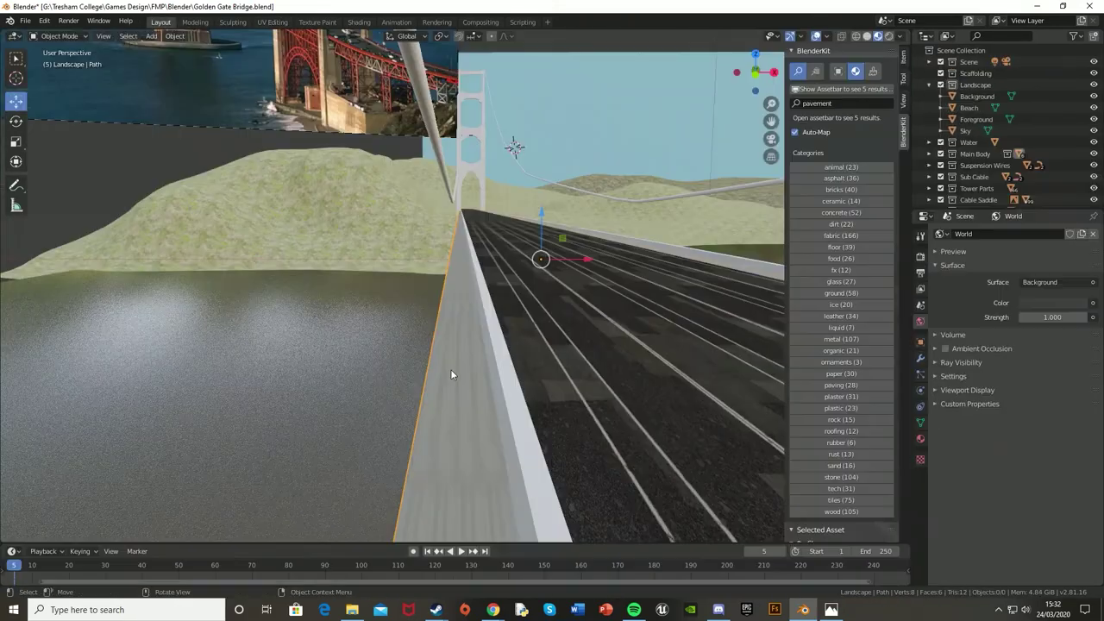
left_click(234, 574)
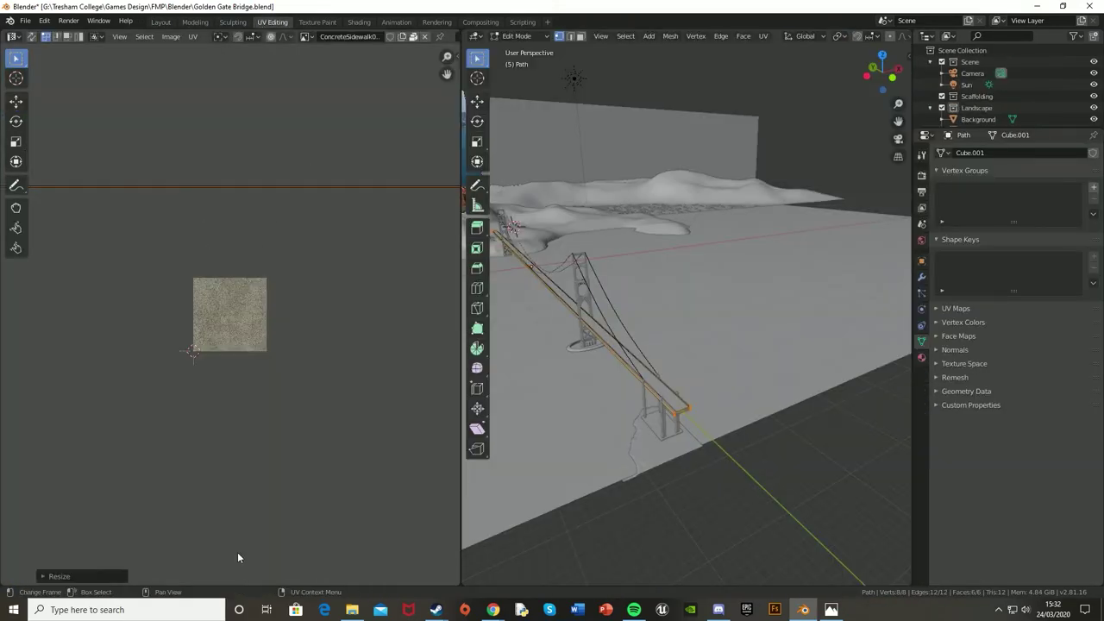
key("s")
key("y")
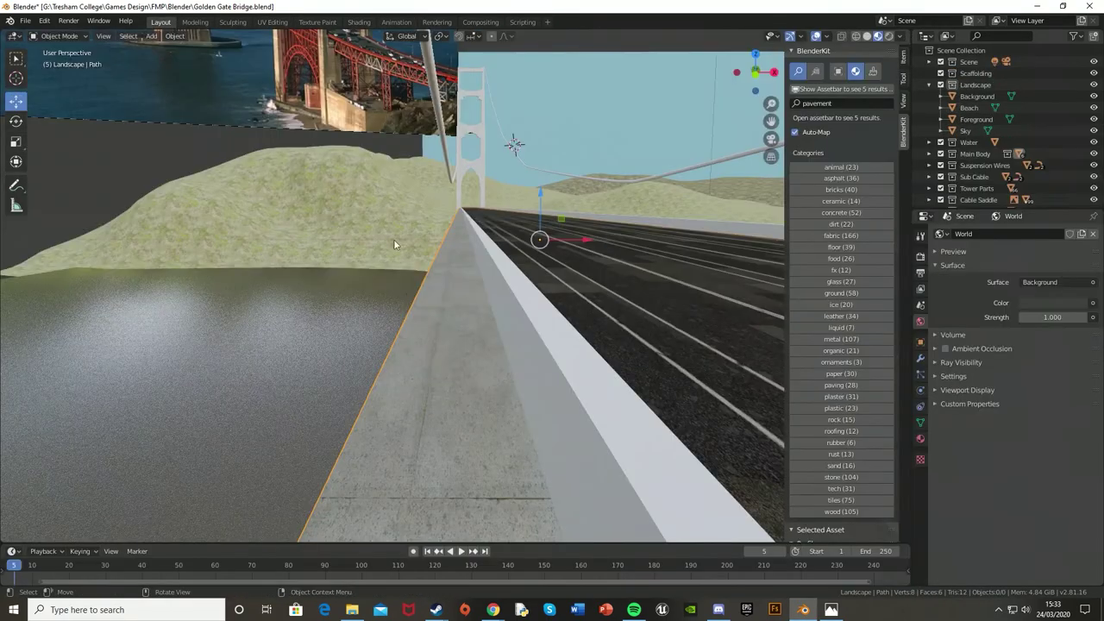
- Check the camera view, close in on the tower base and list BlenderKit concrete materials
key("KP_0")
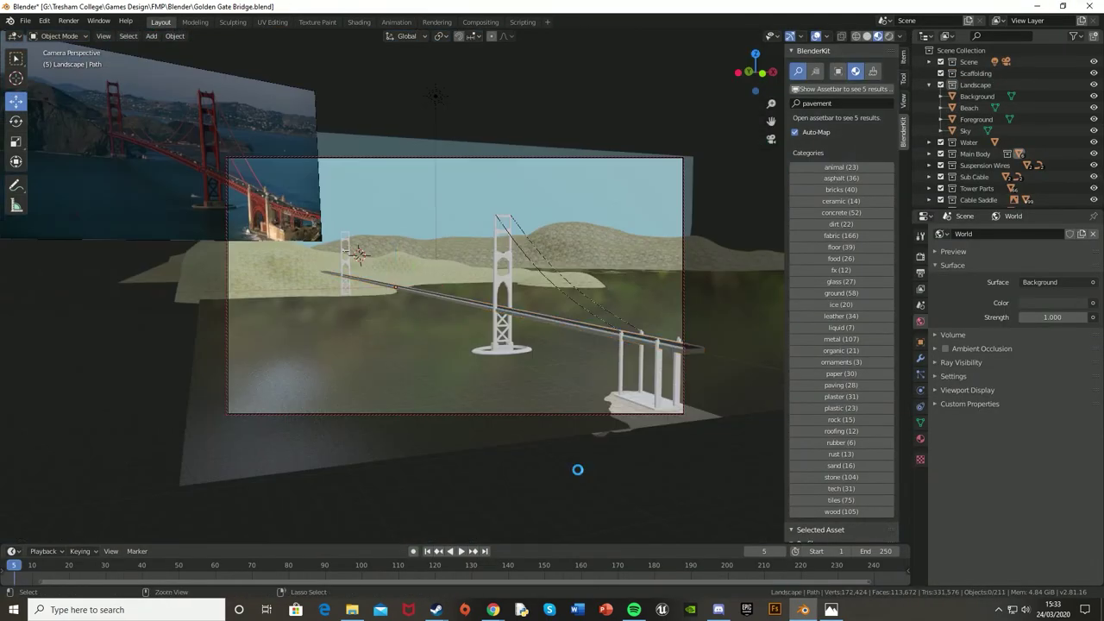
scroll(506, 352, "up", 5)
middle_click_drag(179, 223, 484, 353)
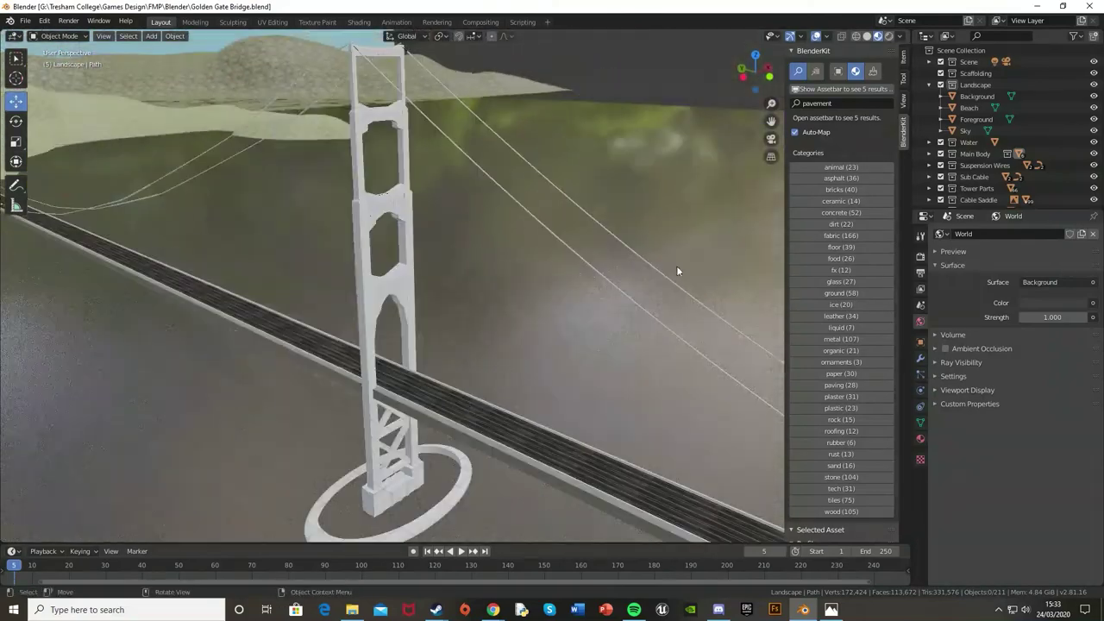
left_click(828, 88)
mouse_move(642, 99)
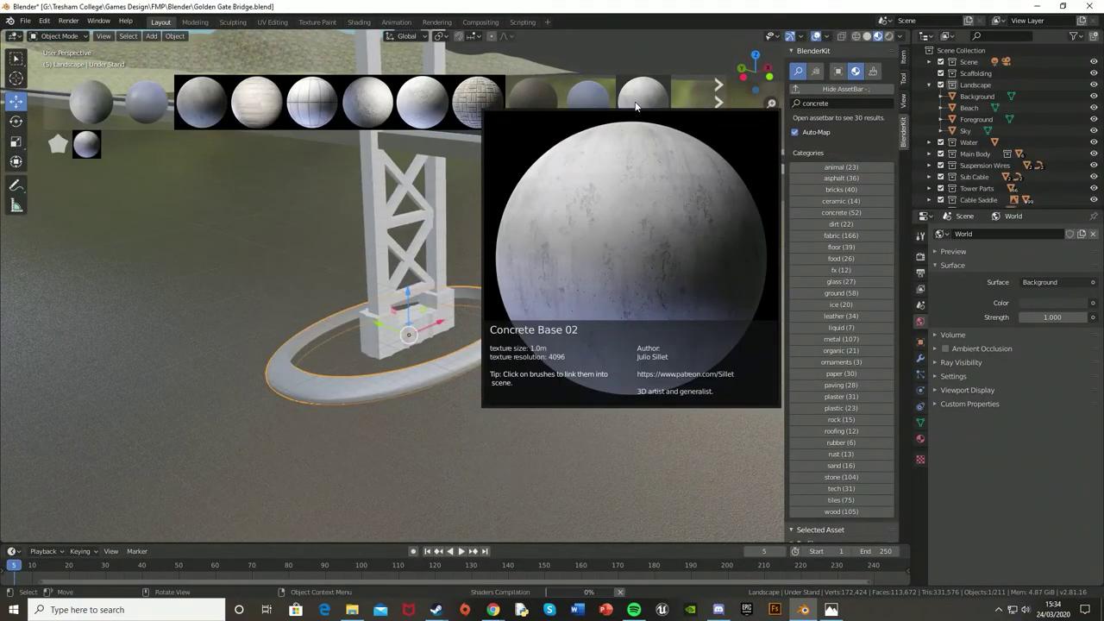
- Put a concrete material on the tower's base ring and unwrap its UVs
left_click(88, 103)
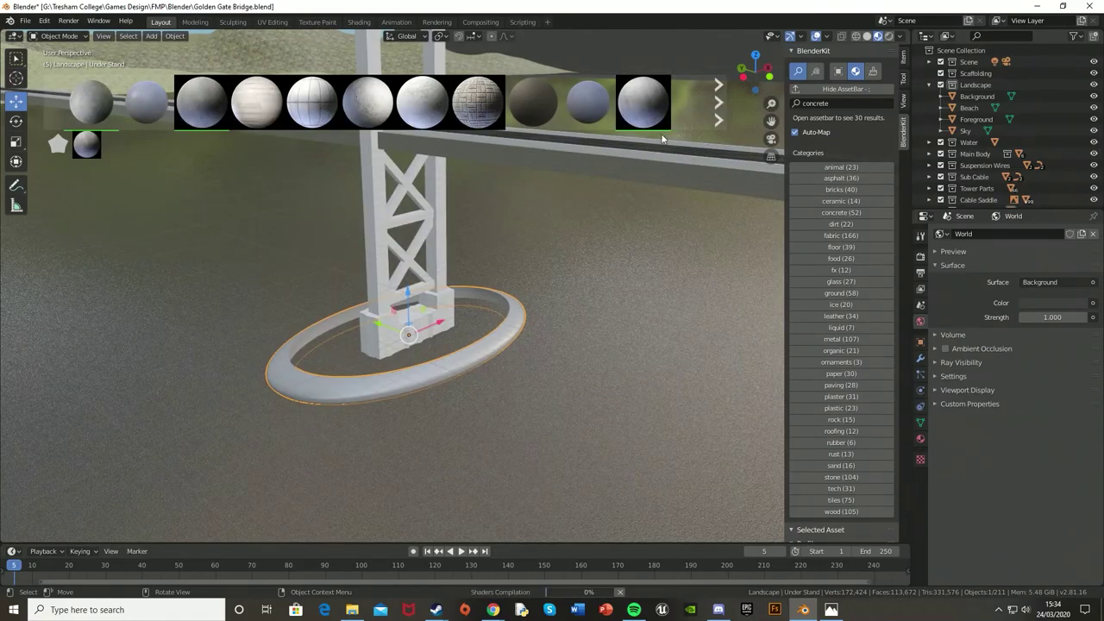
right_click(438, 365)
key("Tab")
key("u")
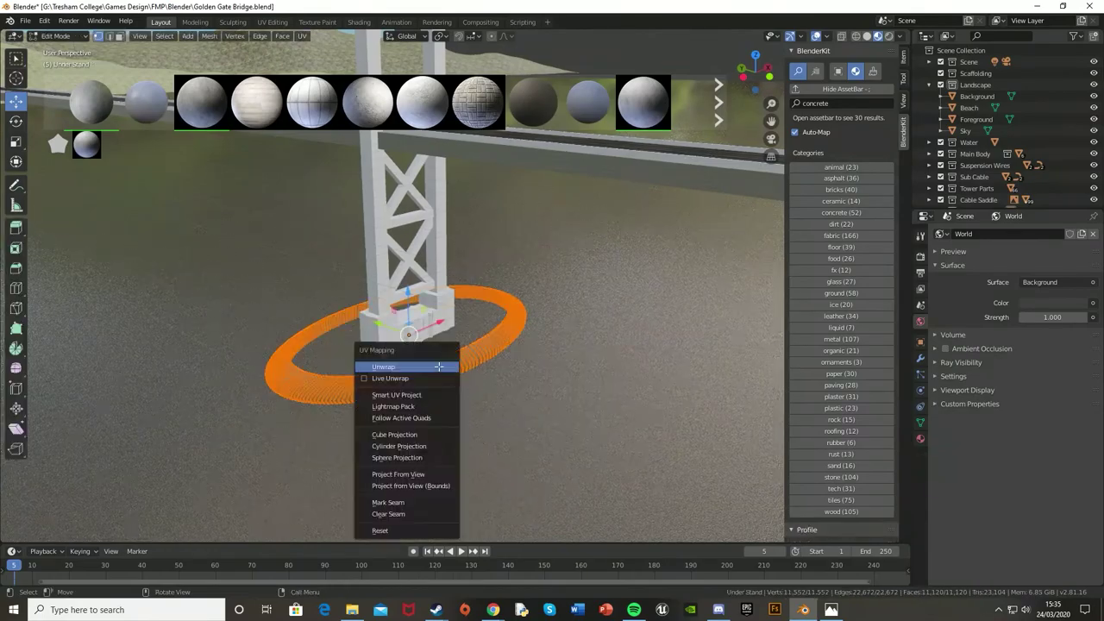
left_click(295, 370)
key("a")
left_click(161, 22)
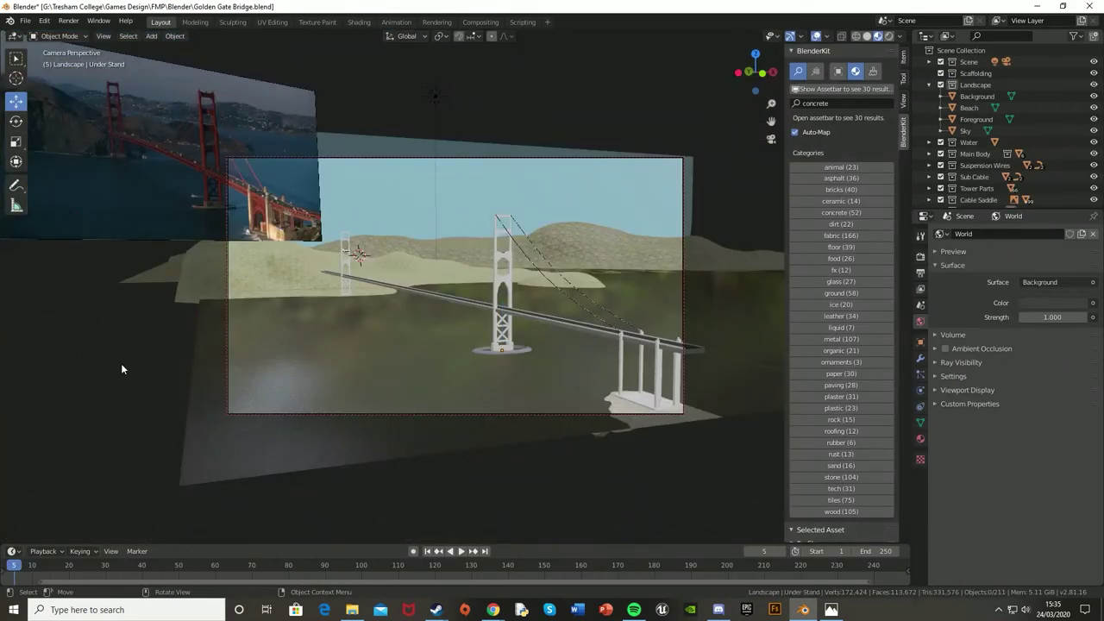
key("KP_Decimal")
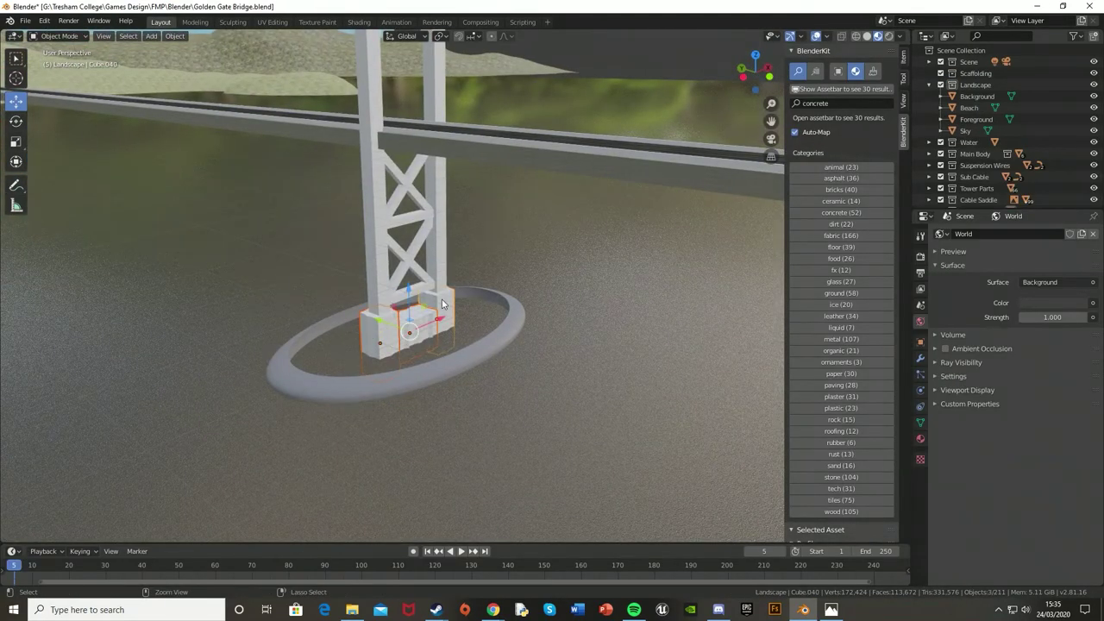
- Deselect everything and search BlenderKit for steel materials
left_click(393, 320)
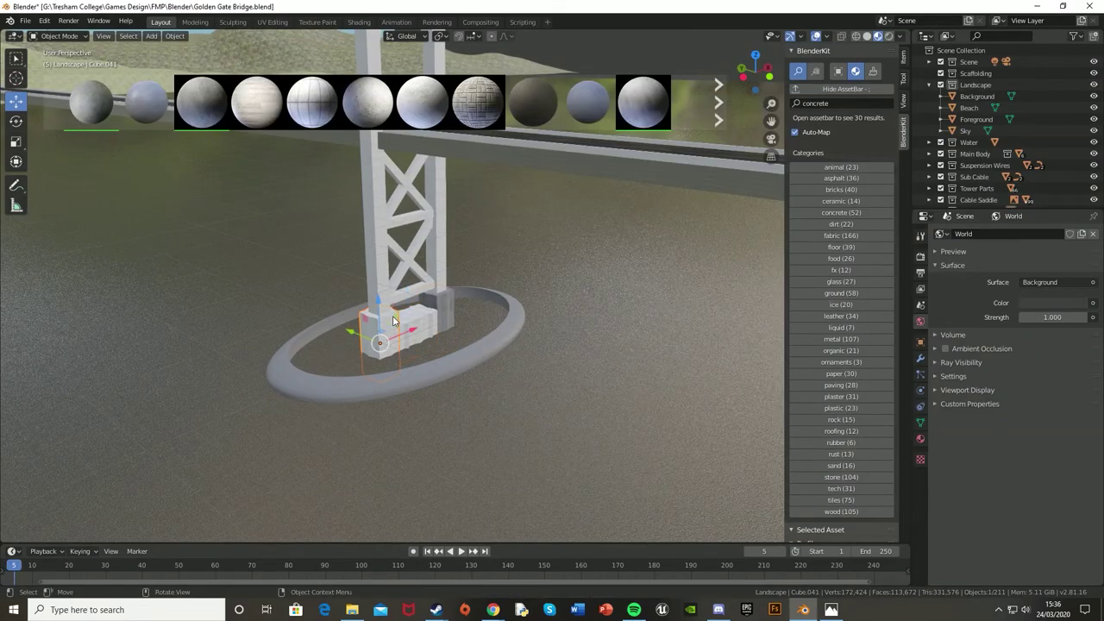
key("alt+a")
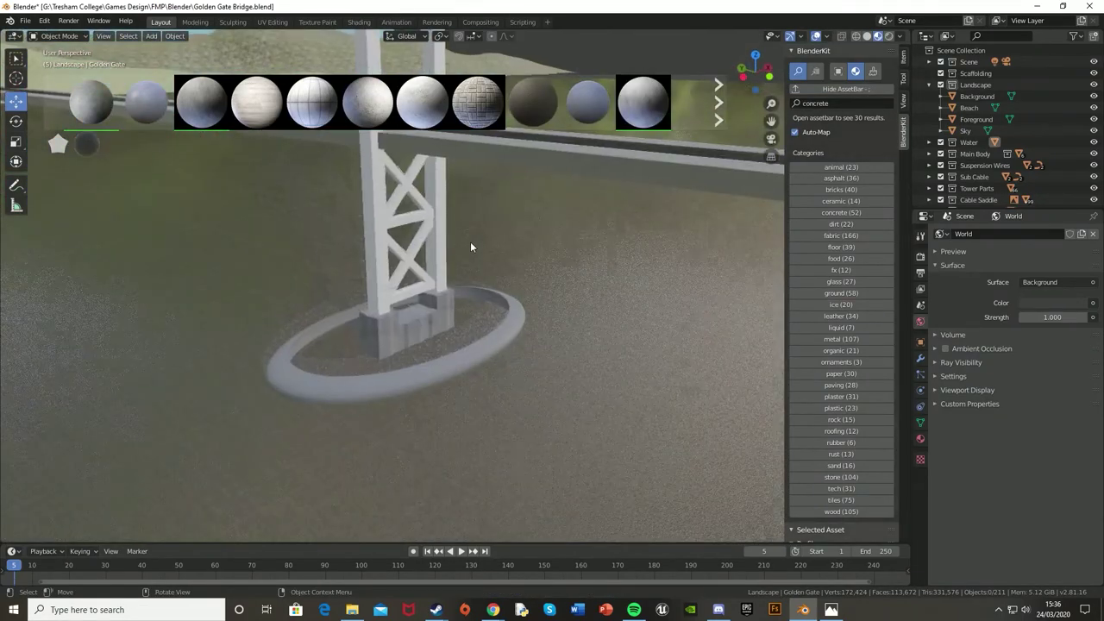
left_click(845, 103)
type("steel")
key("Return")
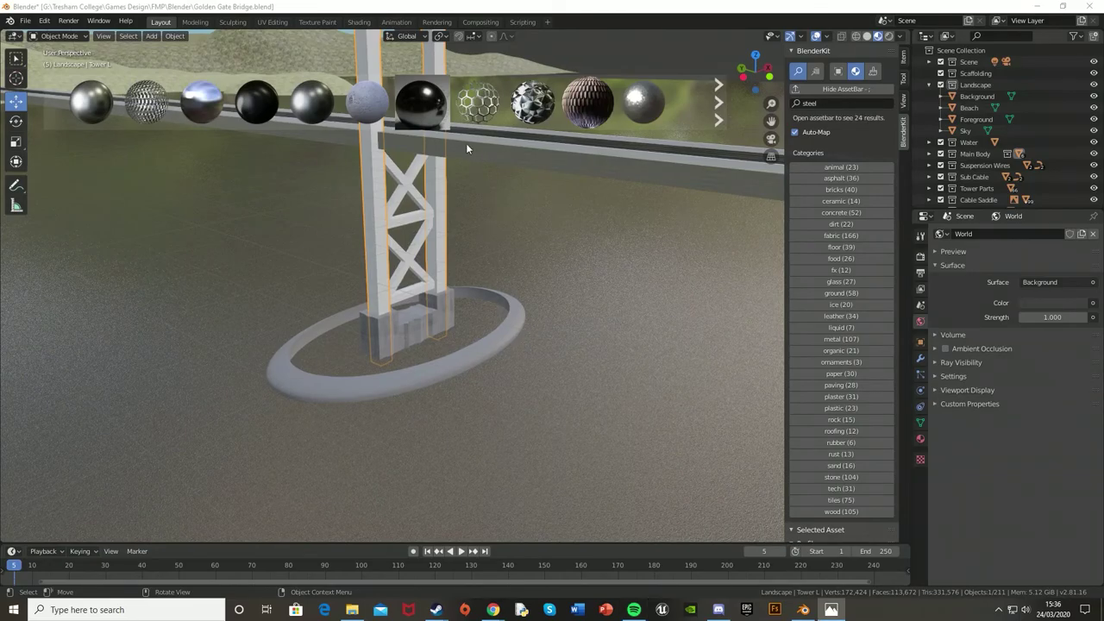
- Give Tower L a new orange Vermillin Orange material with metallic 0.537 and roughness 0.773
key("KP_Decimal")
scroll(643, 102, "down", 2)
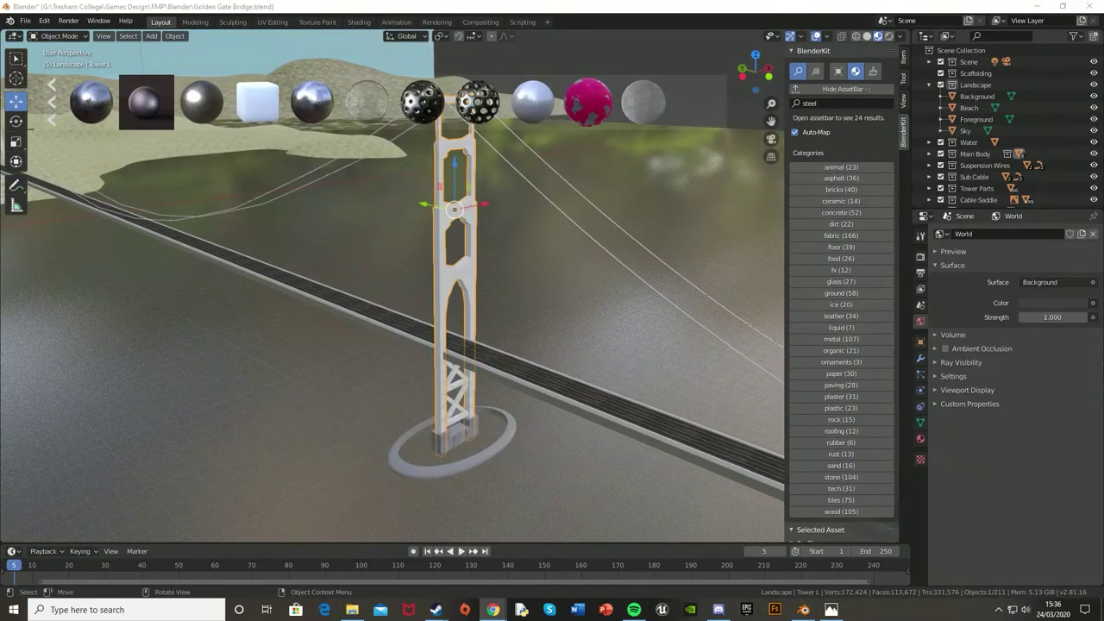
left_click(920, 438)
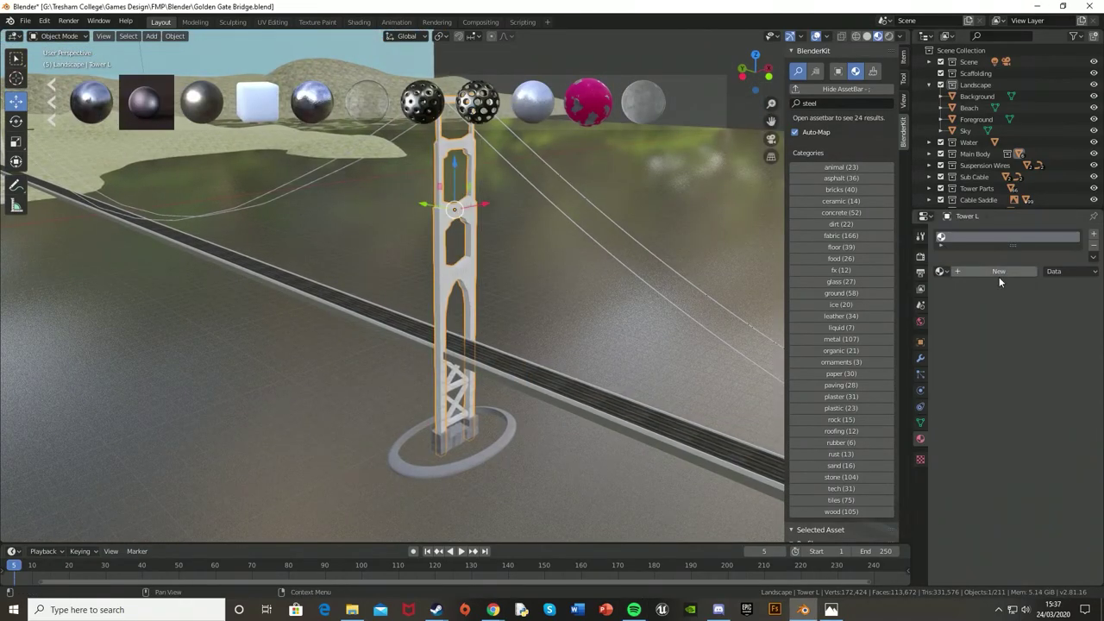
left_click(999, 271)
left_click(1034, 369)
type("f9633b")
scroll(1032, 405, "down", 1)
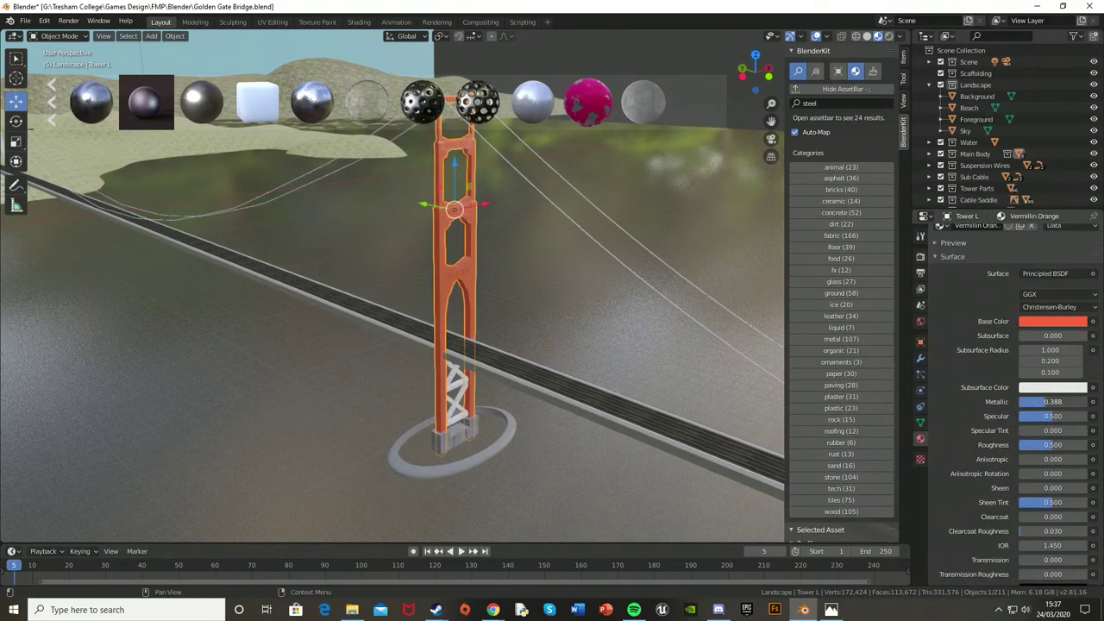
scroll(1000, 464, "down", 1)
scroll(1000, 464, "down", 1)
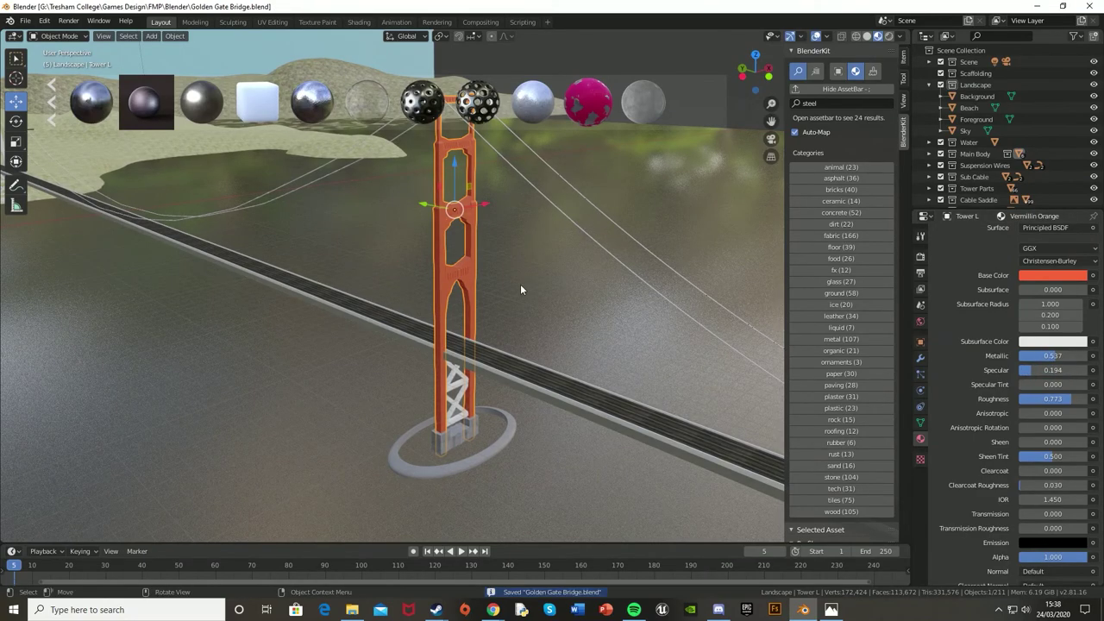
key("KP_0")
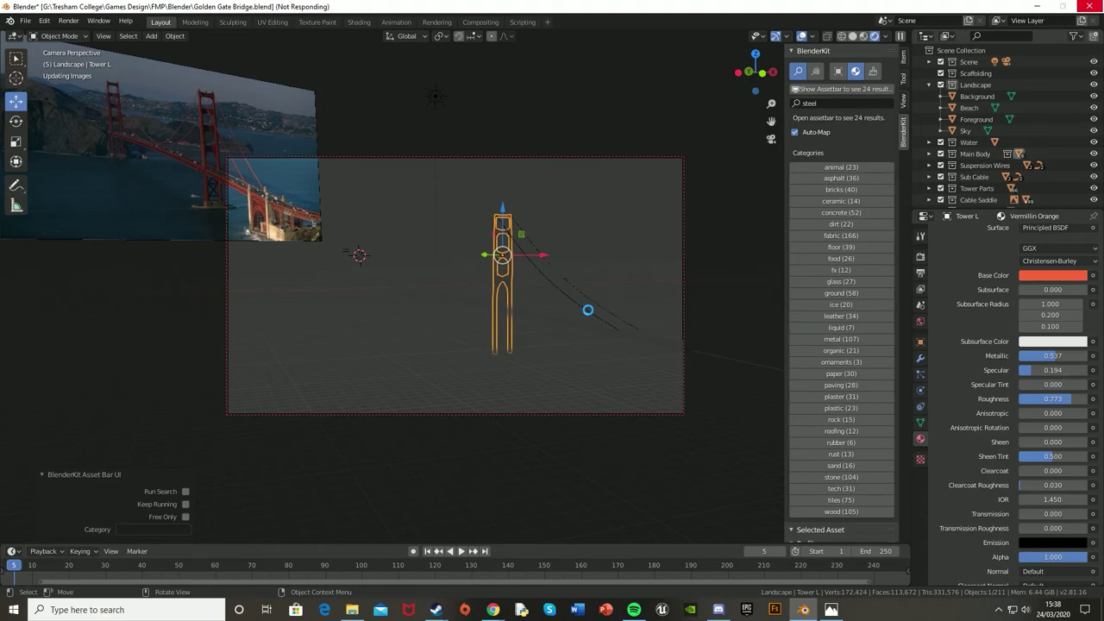
- Assign the existing Vermillion Orange material to the other tower's under struts
left_click(156, 331)
left_click(859, 39)
key("KP_Decimal")
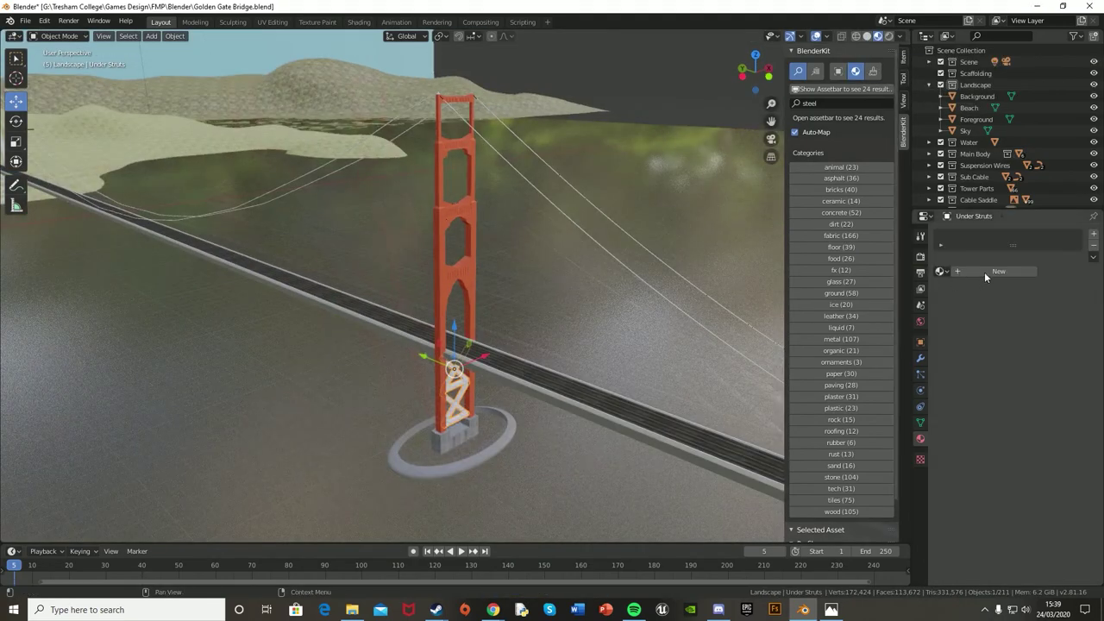
scroll(981, 273, "up", 5)
left_click(247, 207)
left_click(940, 271)
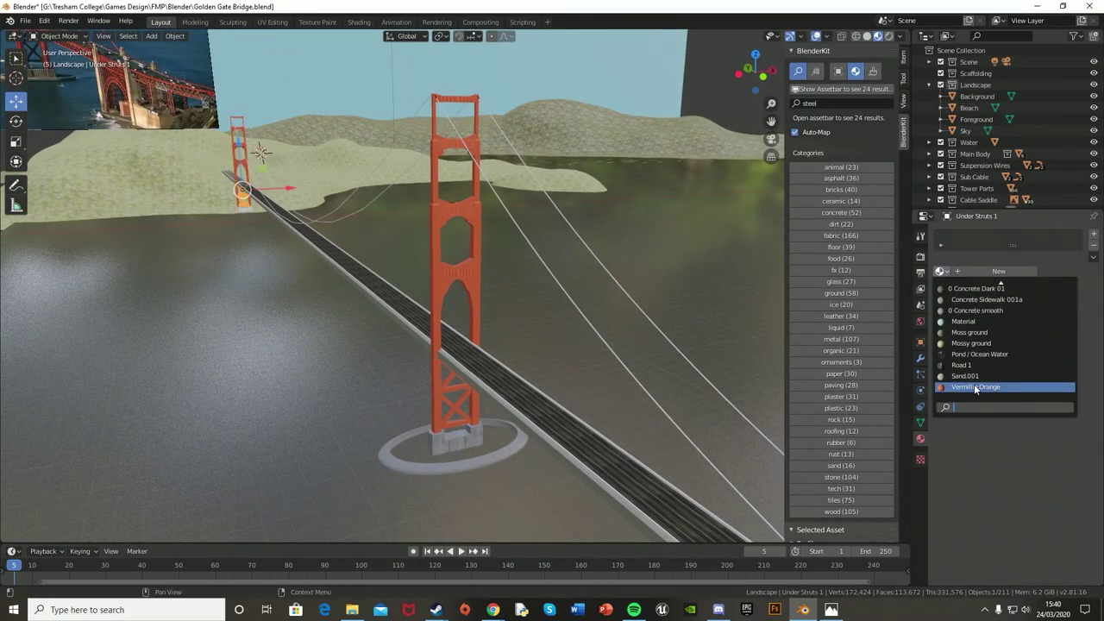
left_click(235, 220)
key("KP_Decimal")
left_click(940, 271)
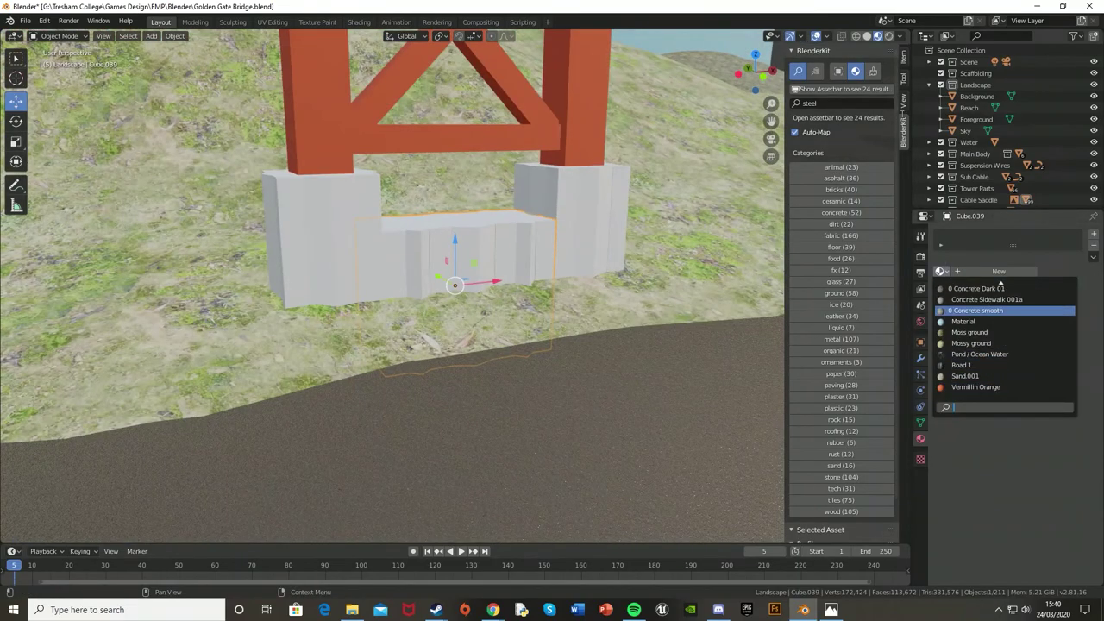
- Drop Concrete Base 02 from BlenderKit onto the tower's base blocks
left_click(840, 213)
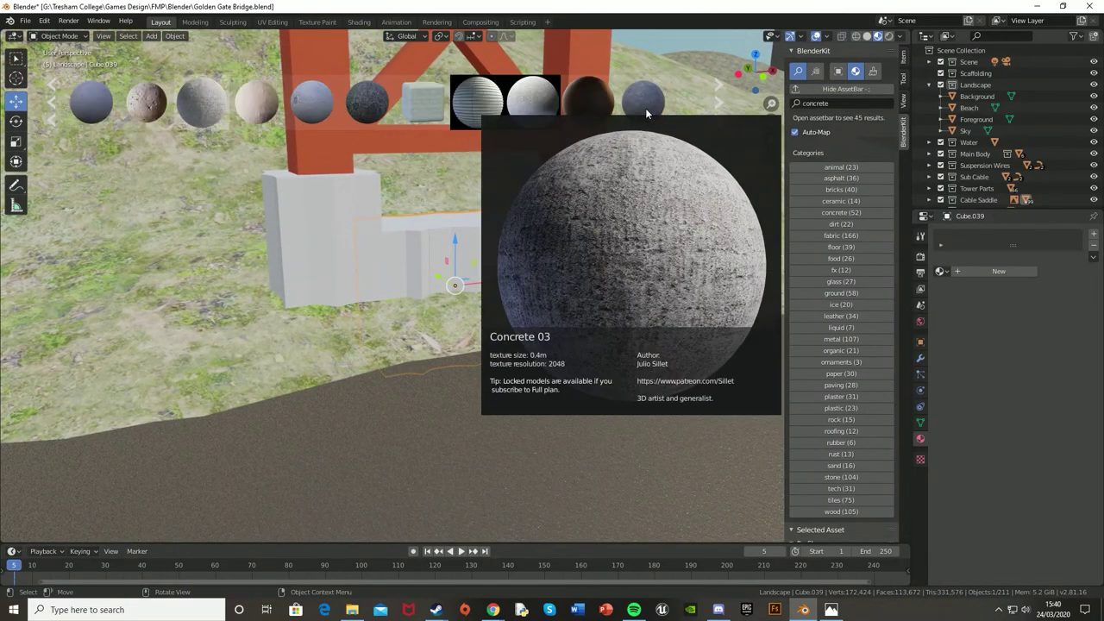
left_click_drag(645, 108, 508, 289)
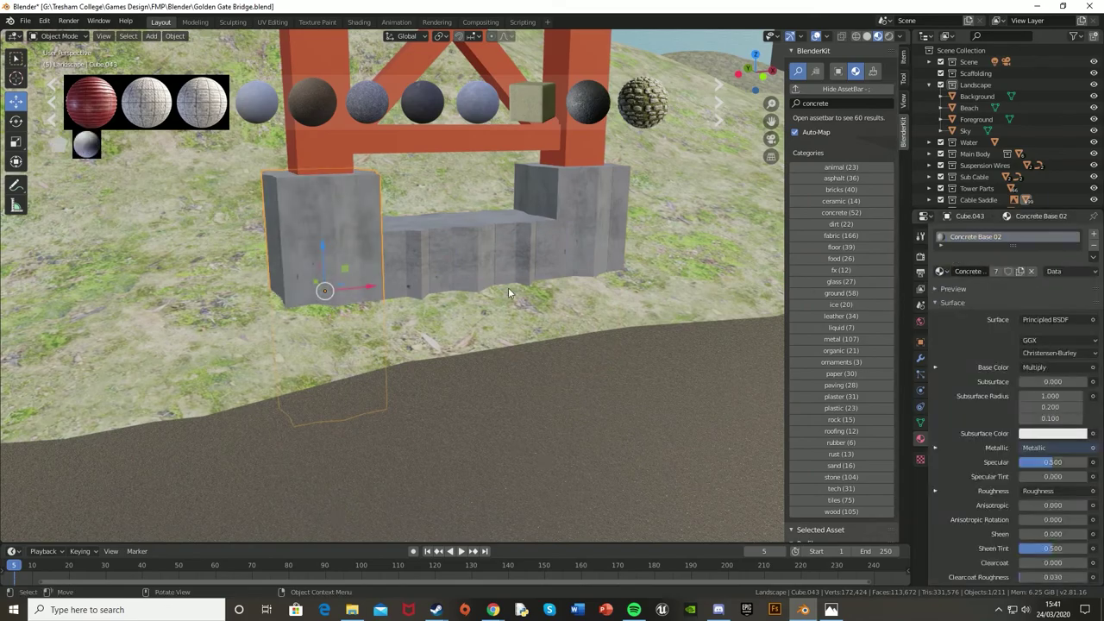
key("KP_0")
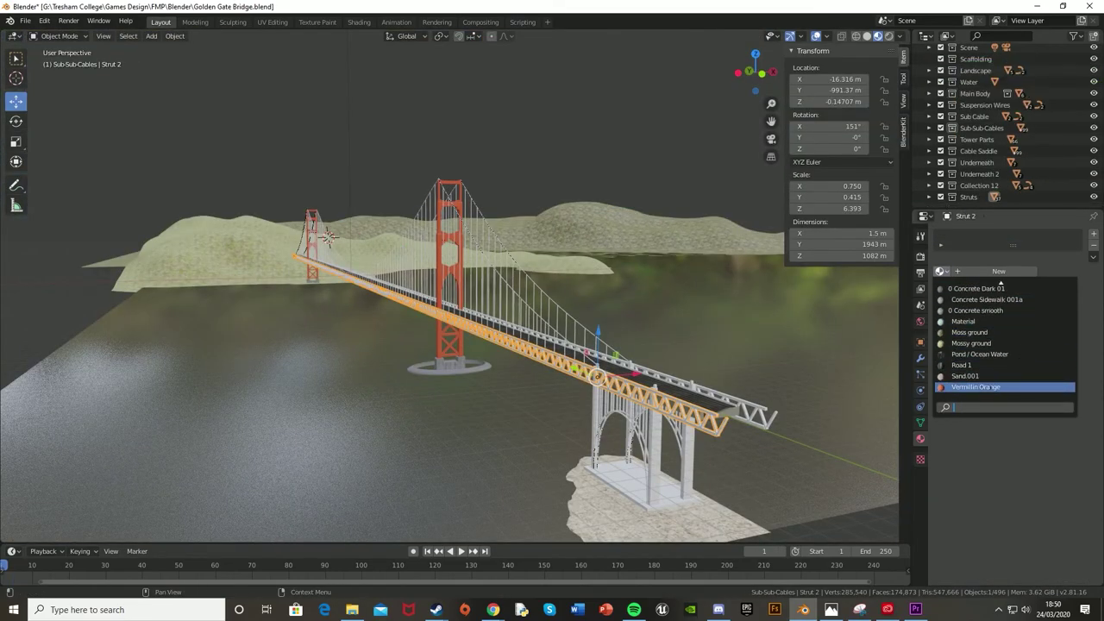
- Assign Vermillion Orange to a truss strut under the deck
left_click(975, 386)
left_click(939, 271)
left_click(976, 387)
middle_click_drag(670, 331, 483, 345)
- Assign Vermillion Orange to more struts near the arch, bringing it to 13 users
left_click(471, 362)
left_click(940, 271)
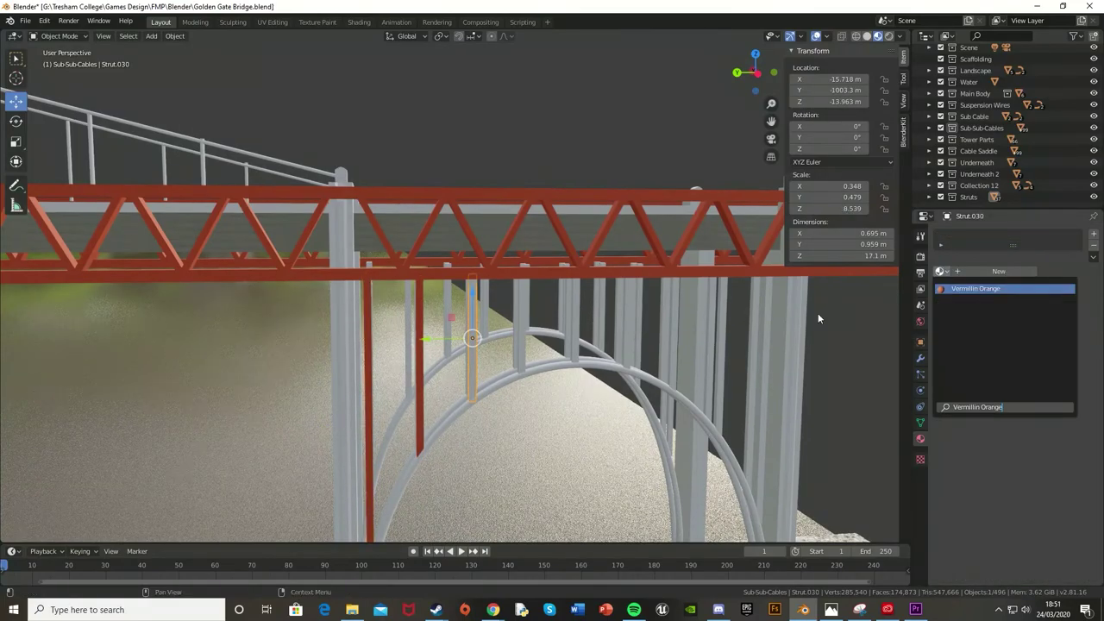
left_click(975, 287)
left_click(670, 332)
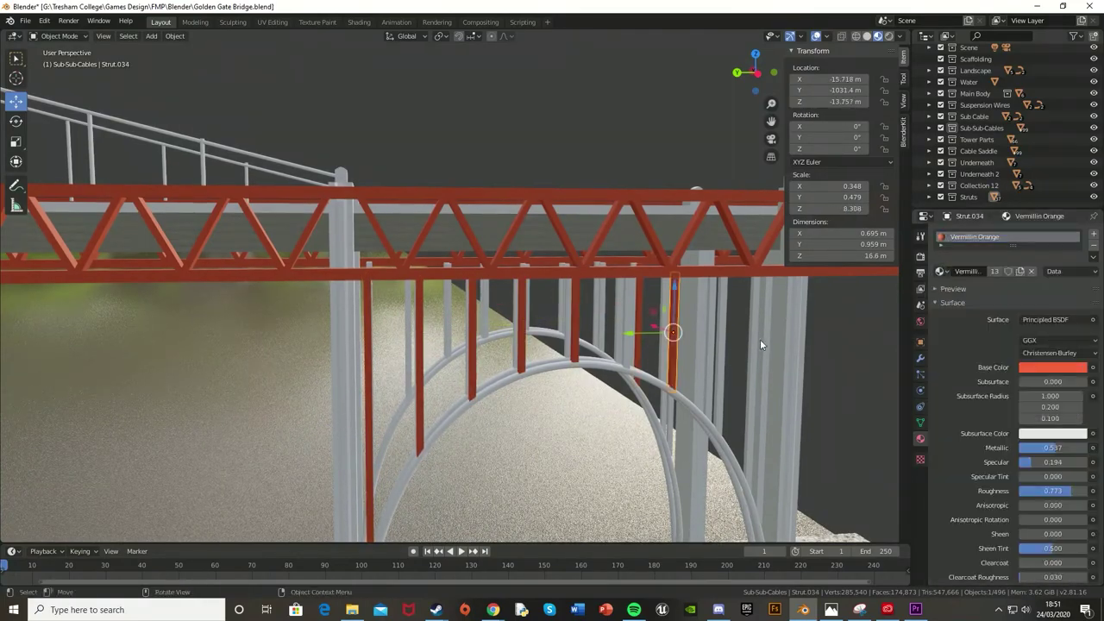
left_click(712, 414)
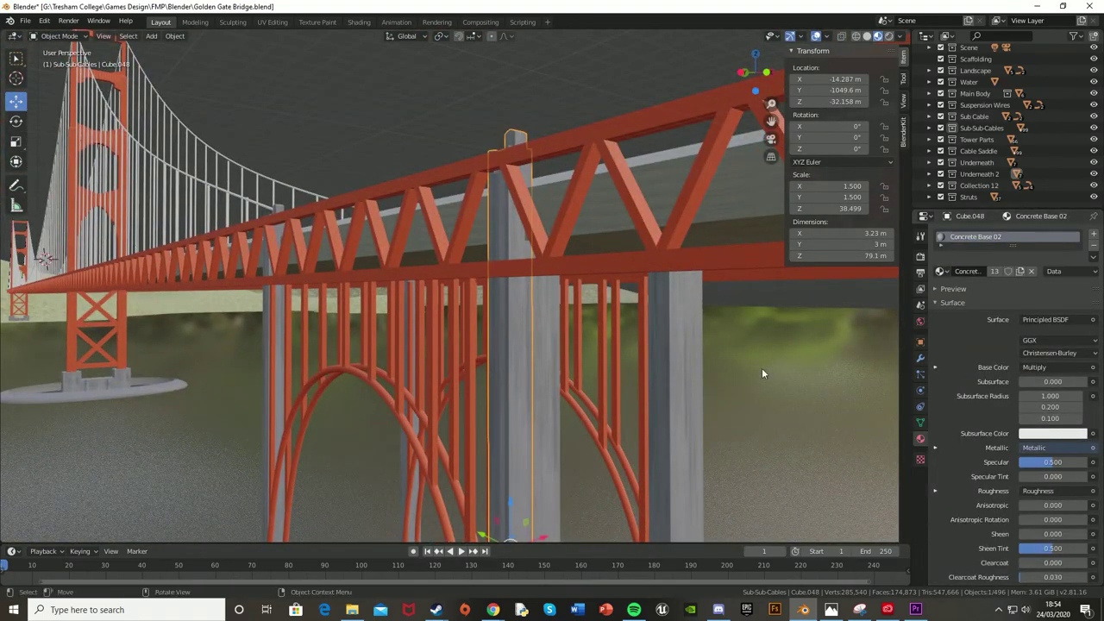
- Apply the BlenderKit Dirty Concrete material to both support pillars under the deck
left_click(902, 131)
left_click(869, 88)
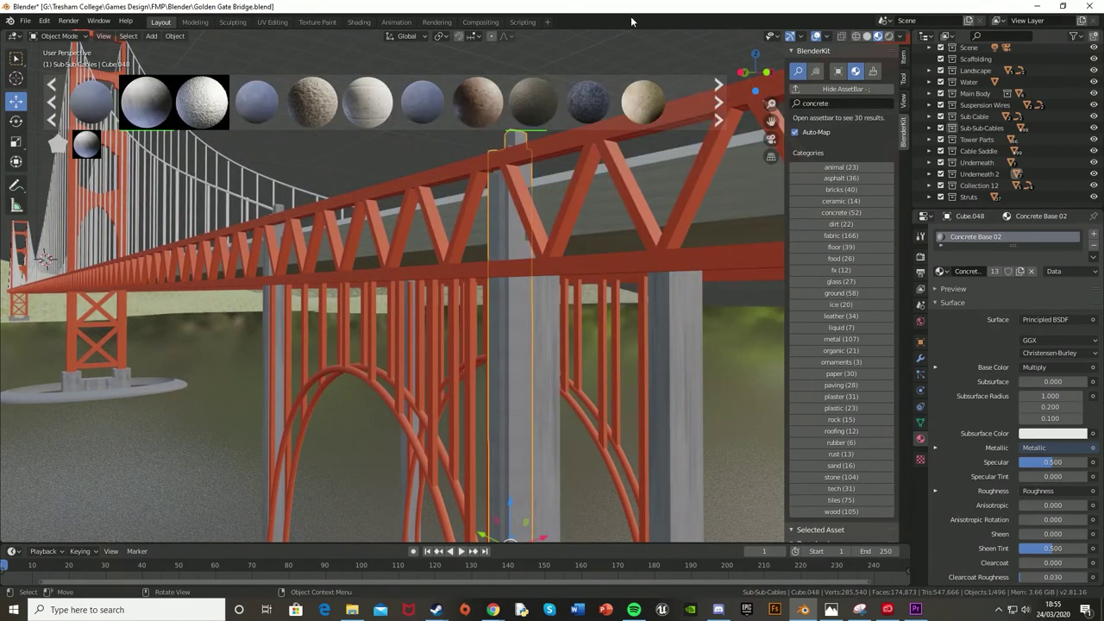
left_click(642, 99)
key("KP_0")
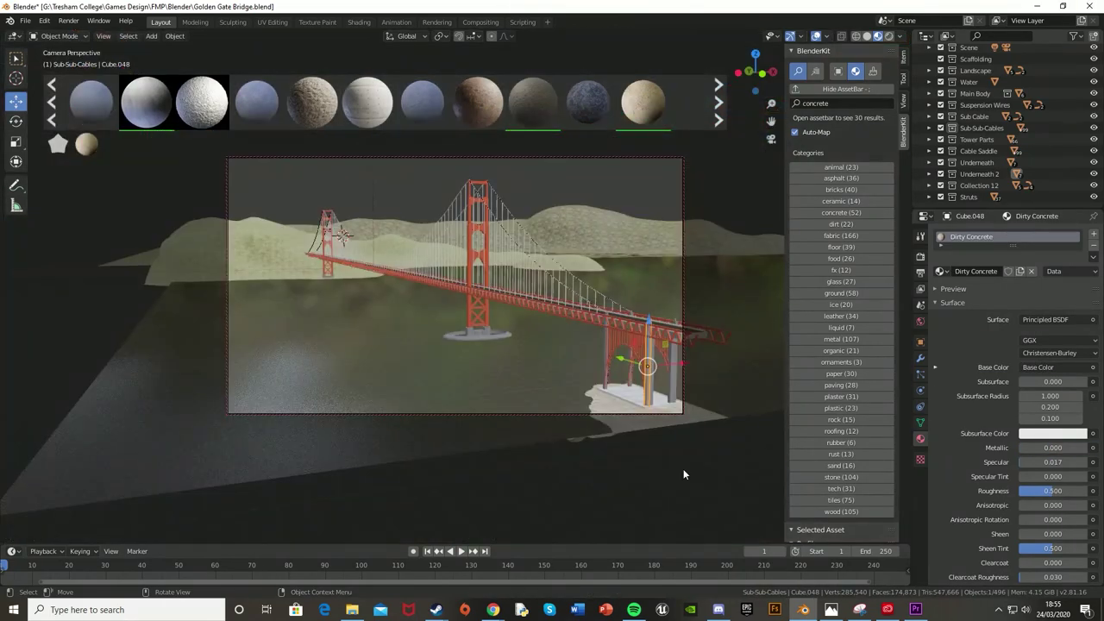
scroll(513, 322, "up", 4)
scroll(513, 322, "up", 2)
left_click(515, 362)
left_click(940, 271)
left_click(974, 288)
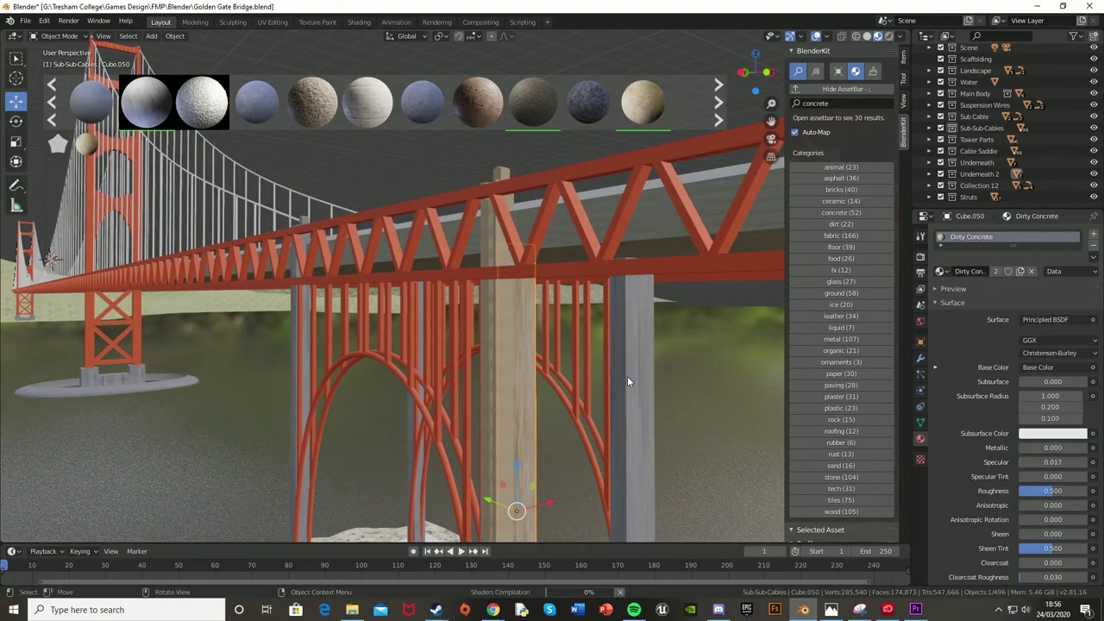
- Select Sub Cable 1 above the deck and browse the existing materials
left_click(309, 328)
middle_click_drag(309, 329, 931, 280, "shift")
key("ctrl+z")
scroll(667, 328, "down", 8)
scroll(533, 470, "up", 3)
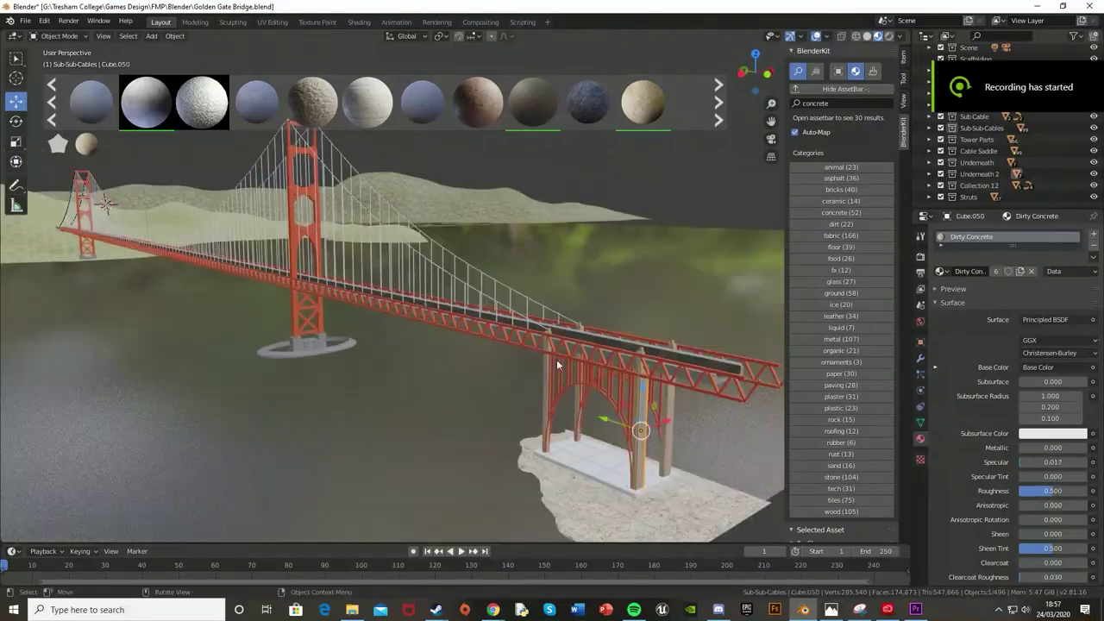
scroll(556, 365, "up", 3)
left_click(578, 292)
middle_click_drag(579, 292, 529, 332, "shift")
left_click(940, 270)
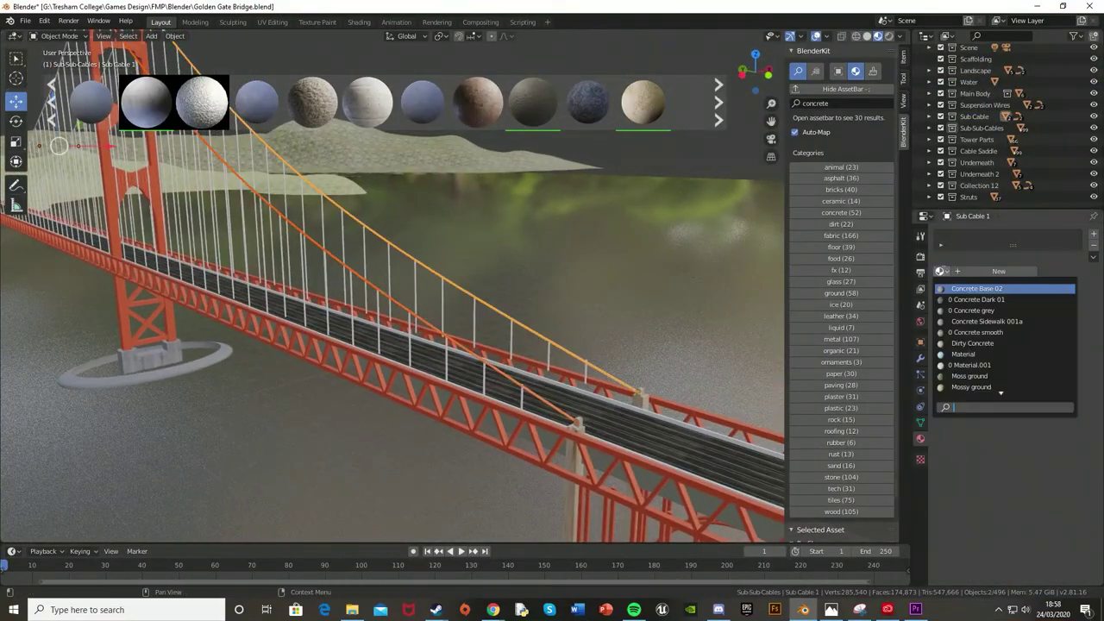
- Link the Vermillion Orange material to Sub Cable 1 and view the bridge from the right
key("ctrl+l")
left_click(529, 332)
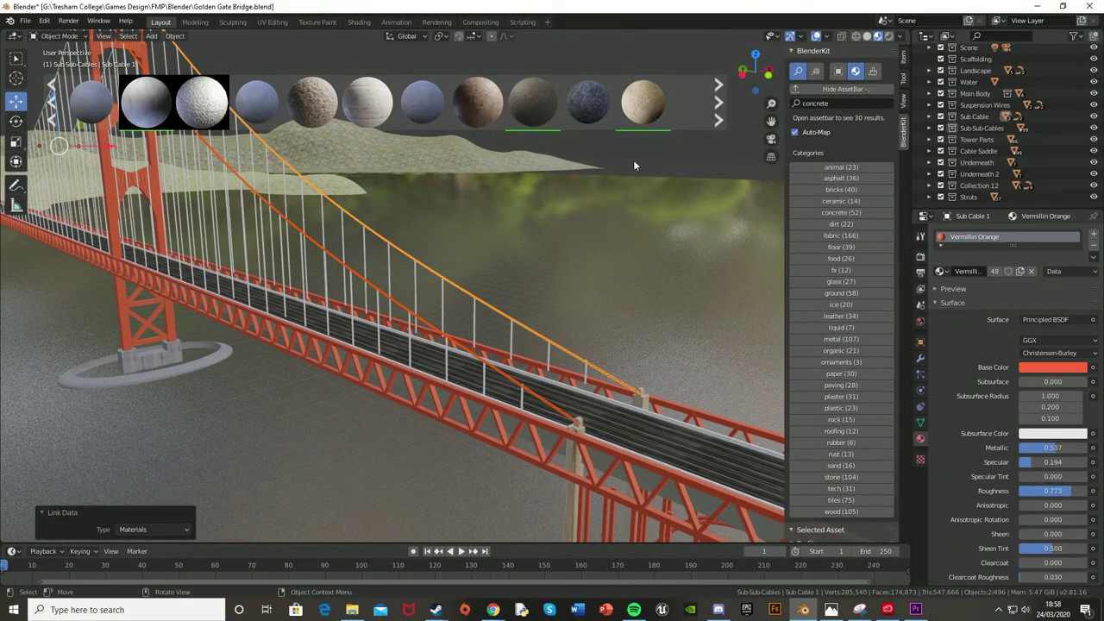
key("KP_3")
scroll(337, 325, "up", 3)
mouse_move(705, 303)
middle_mouse_down("shift")
mouse_move(569, 374)
mouse_move(361, 387)
middle_mouse_up("shift")
mouse_move(742, 371)
middle_mouse_down("shift")
mouse_move(628, 386)
mouse_move(760, 358)
mouse_move(680, 383)
mouse_move(427, 360)
mouse_move(499, 373)
middle_mouse_up("shift")
- Add the vertical hanger cables along the sub cable to the selection, up to the tower
left_click(709, 387)
left_click(448, 370, "shift")
left_click(581, 371, "shift")
middle_click_drag(581, 371, 501, 358, "shift")
left_click(527, 369, "shift")
left_click(501, 358, "shift")
left_click(646, 353, "shift")
mouse_move(751, 353)
middle_mouse_down("shift")
mouse_move(700, 334)
mouse_move(686, 359)
mouse_move(653, 362)
mouse_move(706, 410)
mouse_move(352, 382)
middle_mouse_up("shift")
left_click(653, 362, "shift")
left_click(657, 388, "shift")
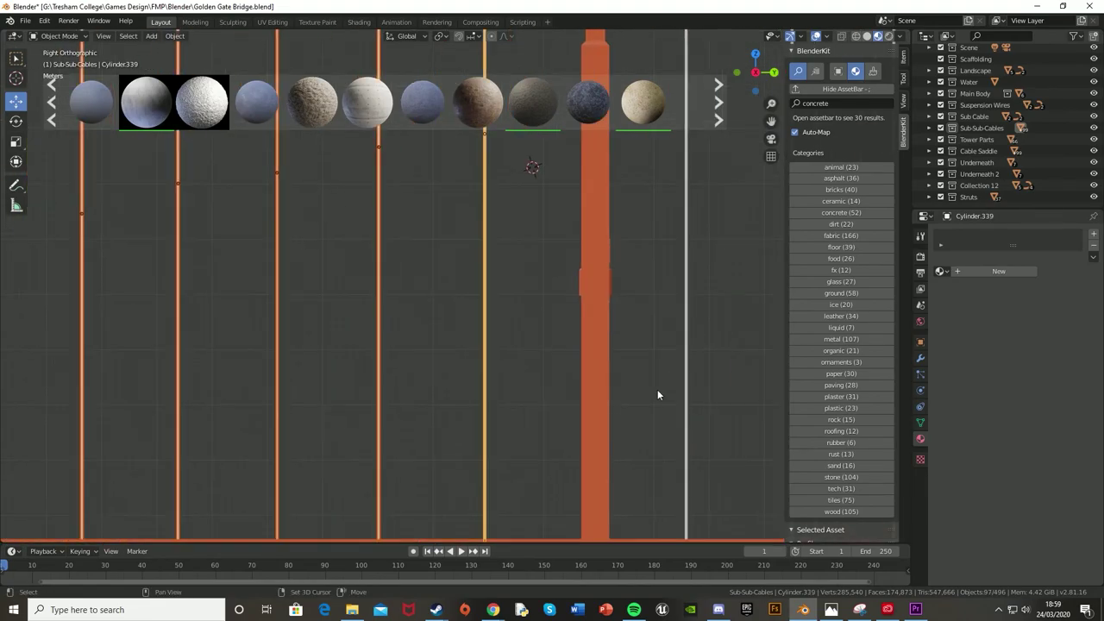
- Give Sub Cable 3 and two selected hangers the Vermillion Orange material
mouse_move(649, 399)
middle_mouse_down("shift")
mouse_move(525, 275)
mouse_move(201, 220)
mouse_move(345, 250)
middle_mouse_up("shift")
scroll(525, 275, "up", 5)
left_click(111, 259, "shift")
left_click(214, 259, "shift")
mouse_move(455, 241)
middle_mouse_down()
mouse_move(525, 304)
mouse_move(334, 272)
mouse_move(427, 309)
mouse_move(329, 332)
middle_mouse_up()
left_click(328, 332, "shift")
scroll(329, 332, "down", 10)
left_click(939, 271)
left_click(974, 293)
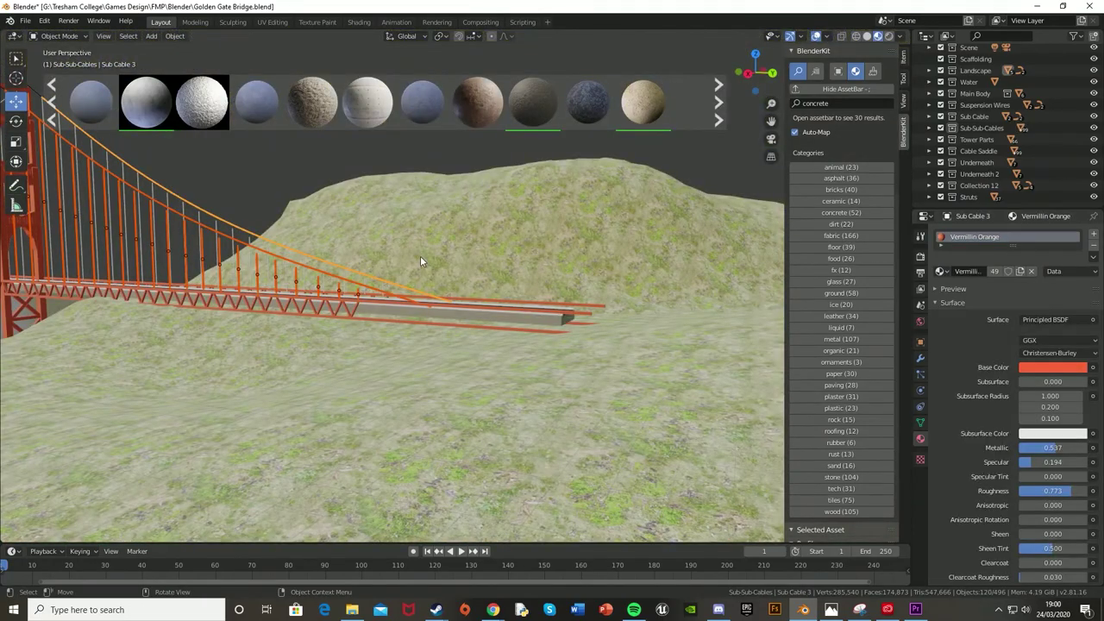
- Select the remaining white hanger cables beside the deck
scroll(492, 345, "up", 10)
scroll(492, 345, "down", 10)
left_click(65, 357)
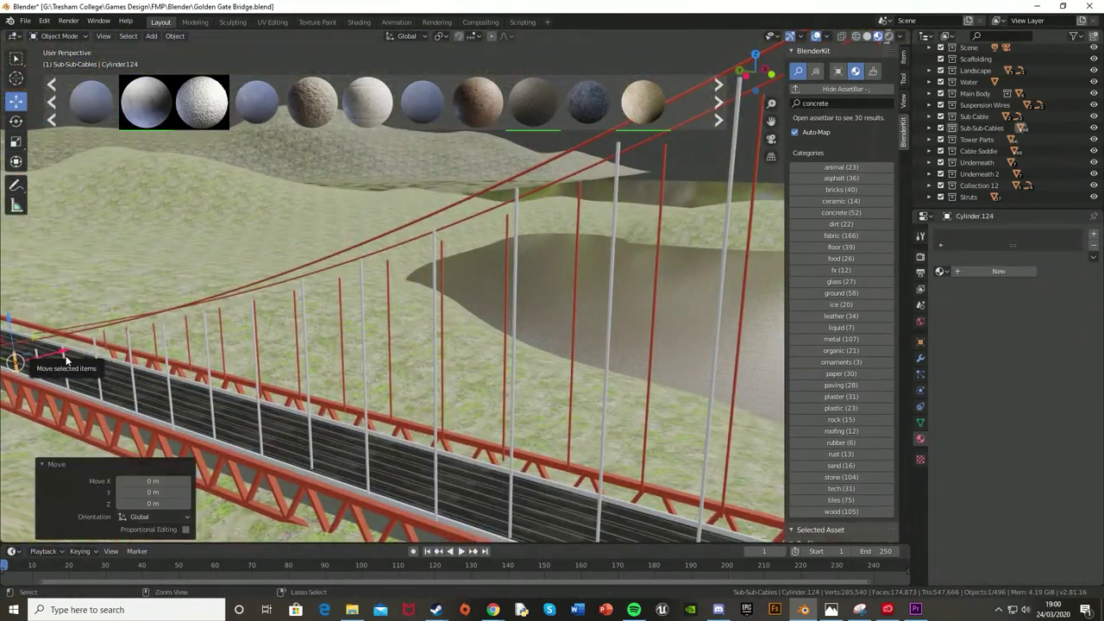
left_click(14, 362)
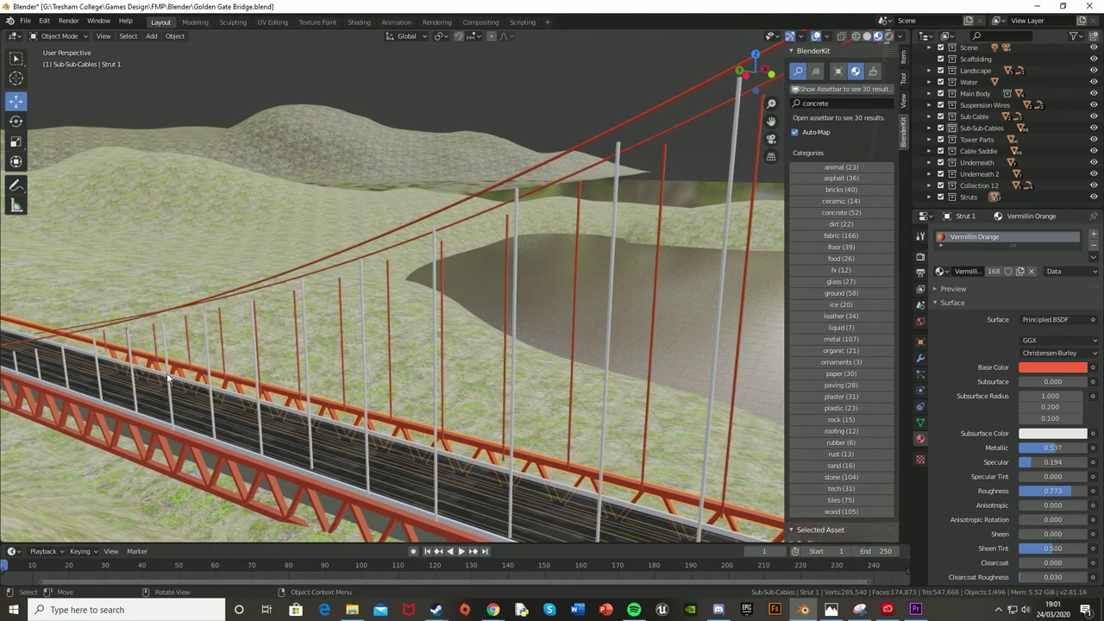
left_click(65, 367)
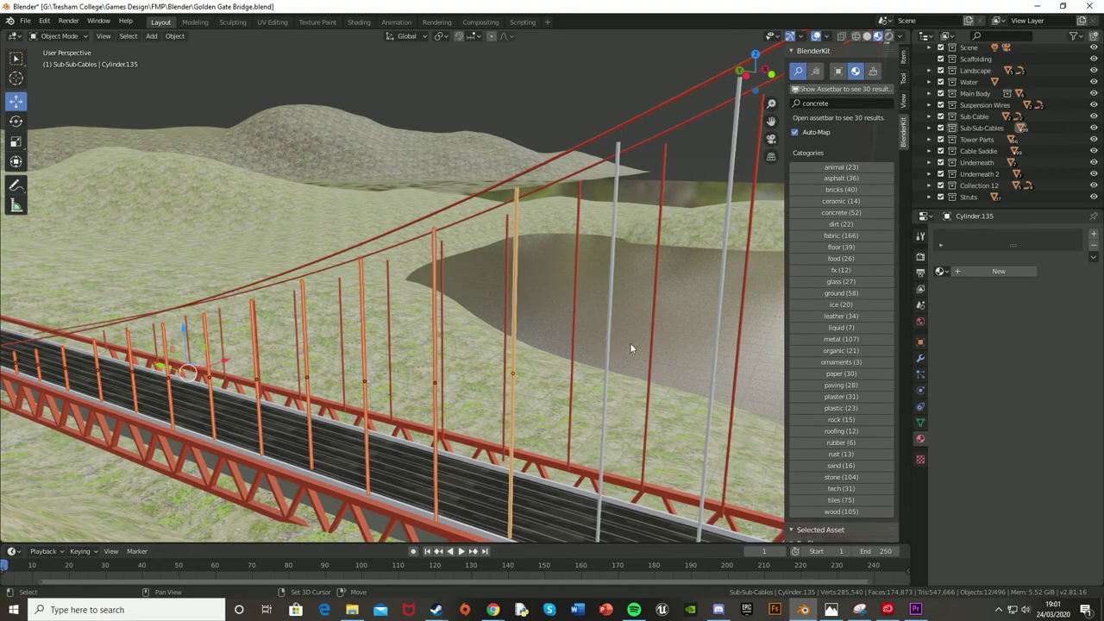
scroll(608, 343, "up", 3)
scroll(622, 377, "up", 3)
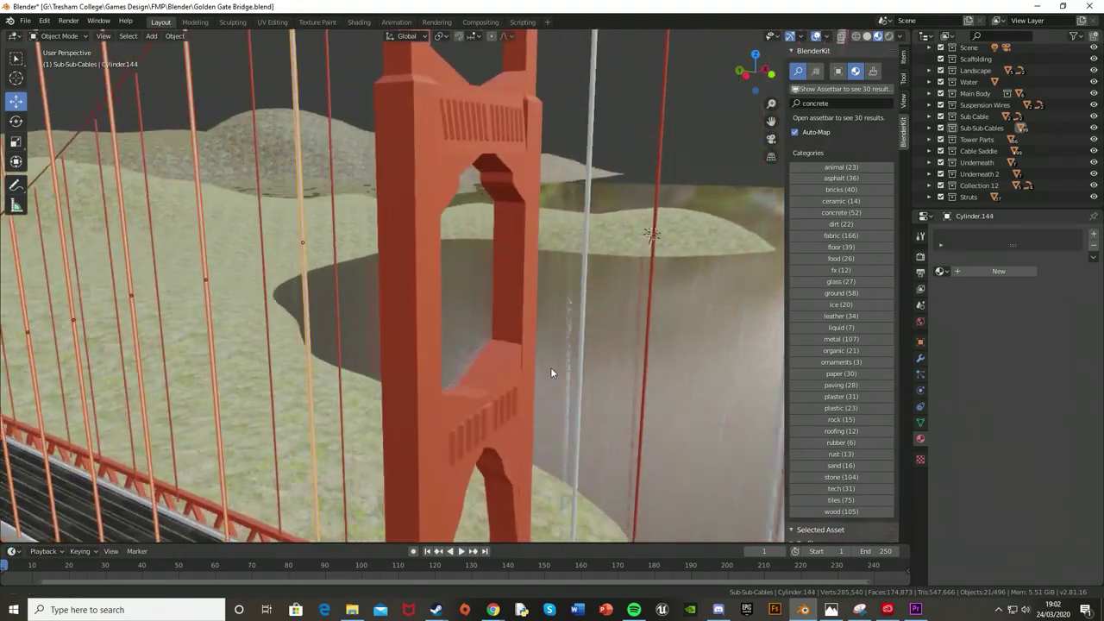
scroll(551, 367, "down", 5)
scroll(370, 280, "up", 3)
left_click(370, 281)
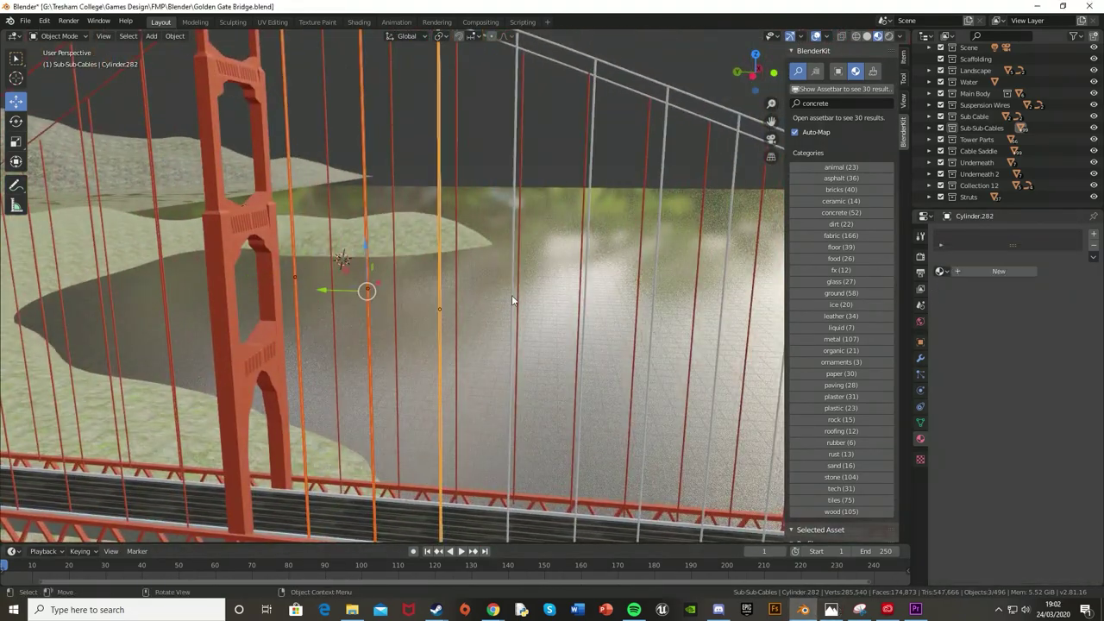
scroll(657, 282, "up", 3)
scroll(655, 225, "up", 2)
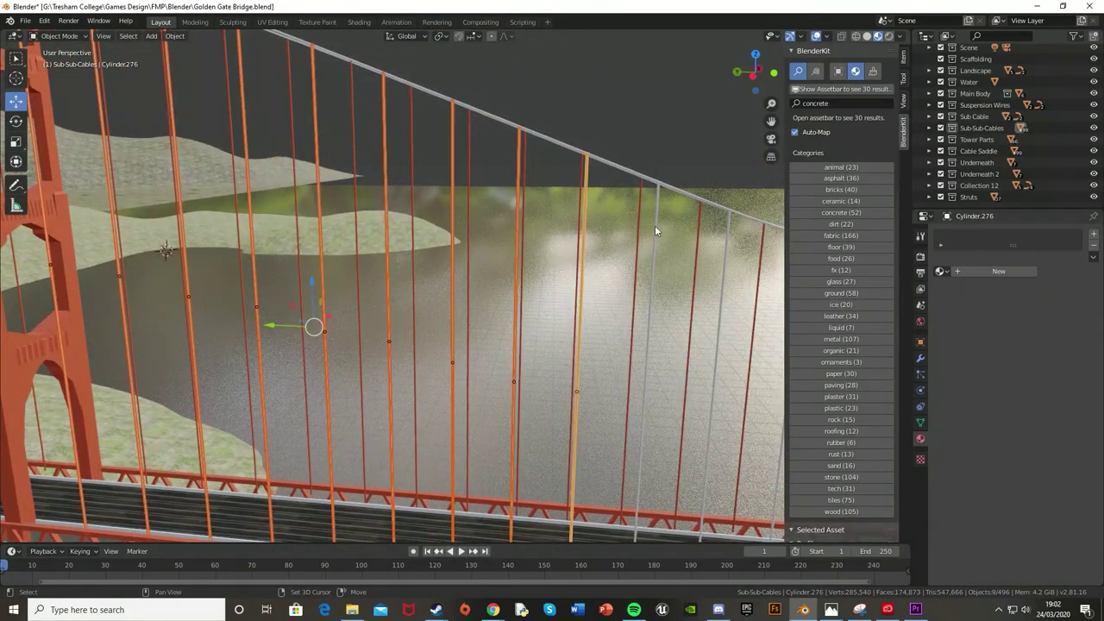
left_click(655, 225)
- Add the white railing posts and assign Vermillion Orange from the material list
scroll(465, 251, "up", 2)
scroll(695, 336, "up", 2)
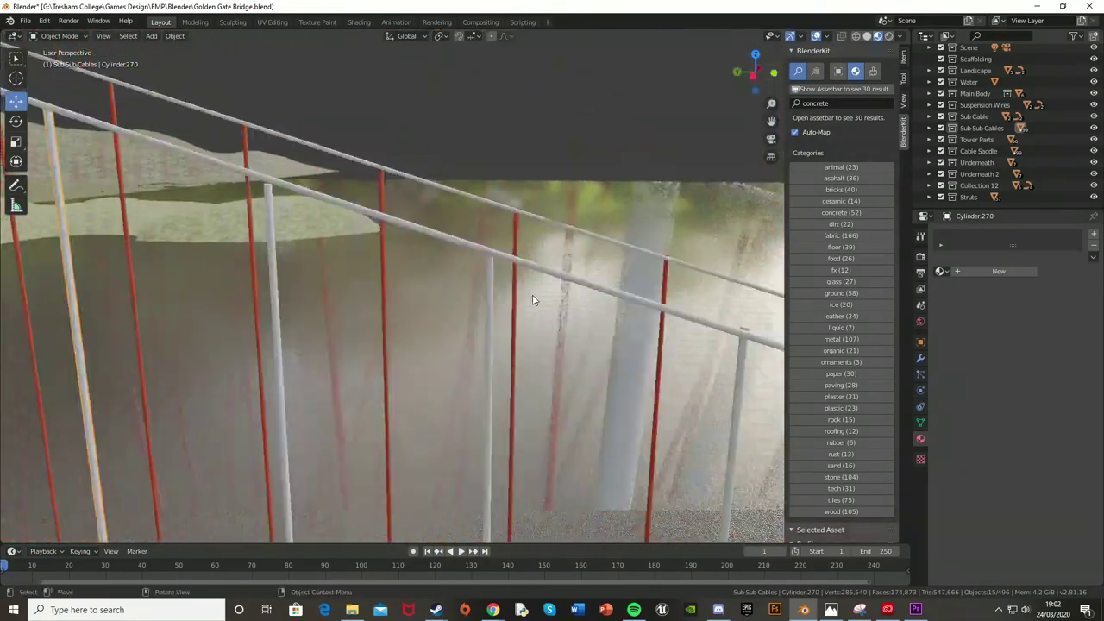
scroll(206, 268, "up", 2)
left_click(560, 316)
scroll(465, 298, "down", 2)
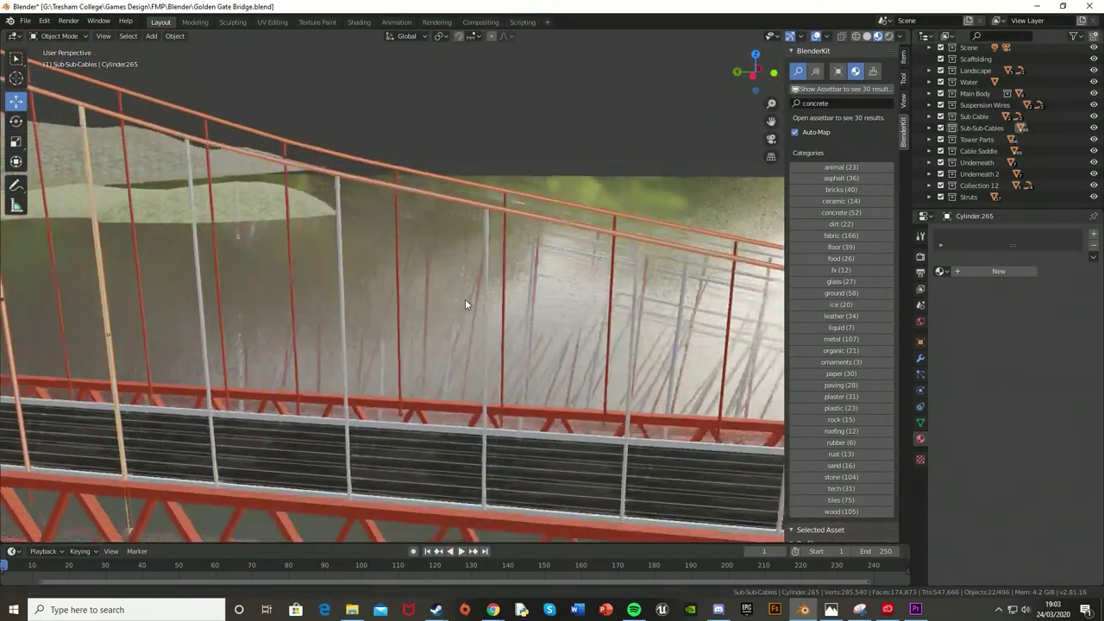
scroll(394, 279, "down", 1)
middle_click_drag(697, 343, 483, 345)
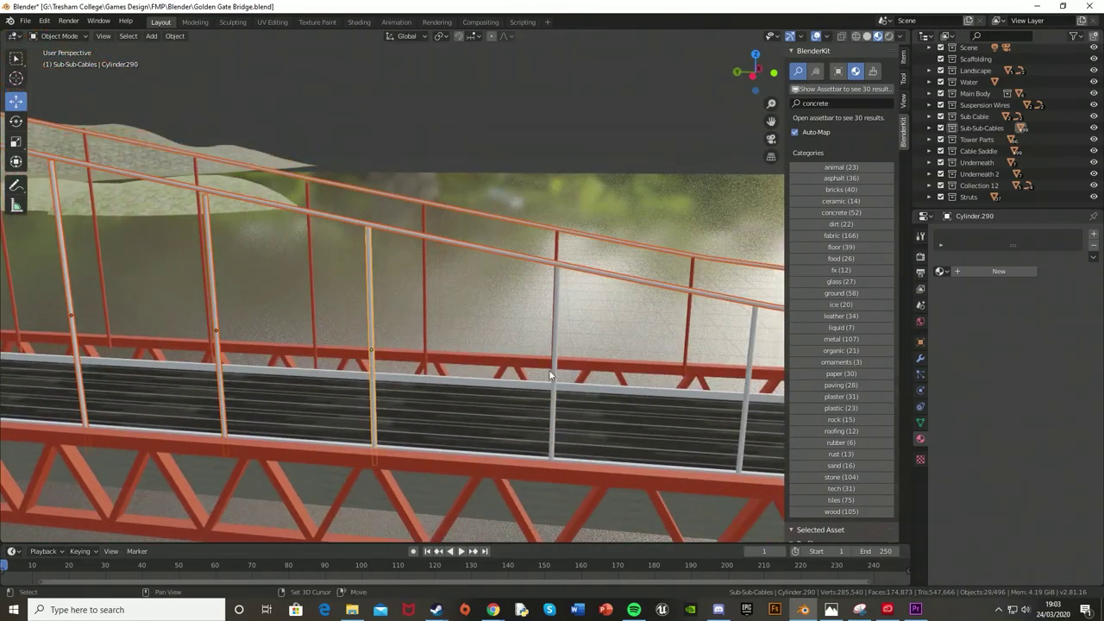
left_click(372, 345)
middle_click_drag(373, 345, 294, 349)
left_click(492, 354, "shift")
middle_click_drag(492, 354, 543, 387)
left_click(534, 387, "shift")
left_click(940, 271)
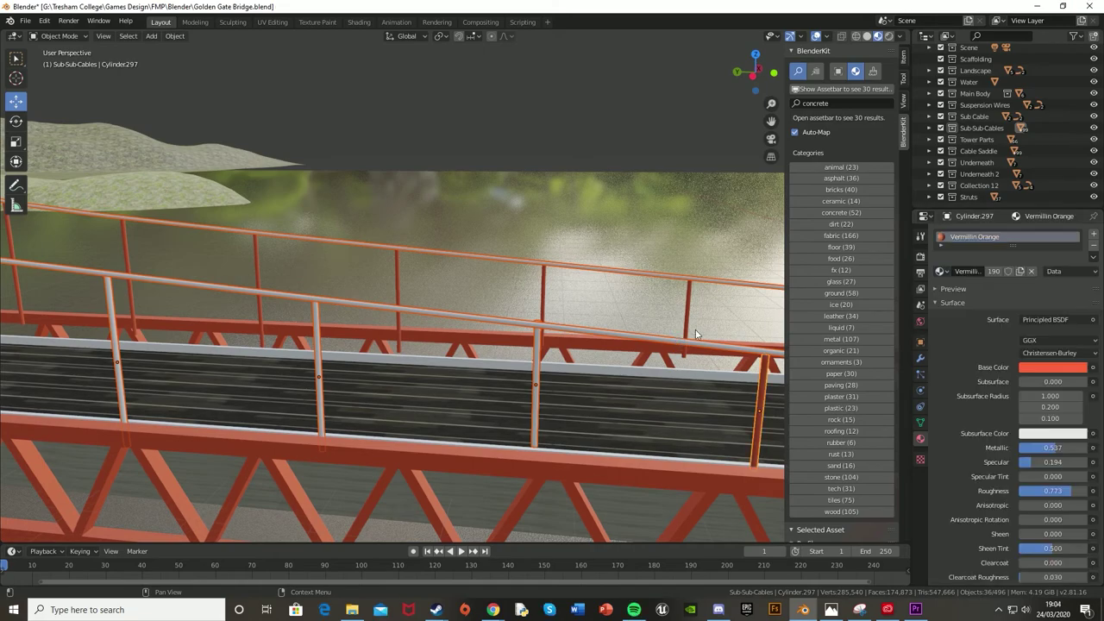
- Undo the last three changes to the railing material
key("ctrl+z")
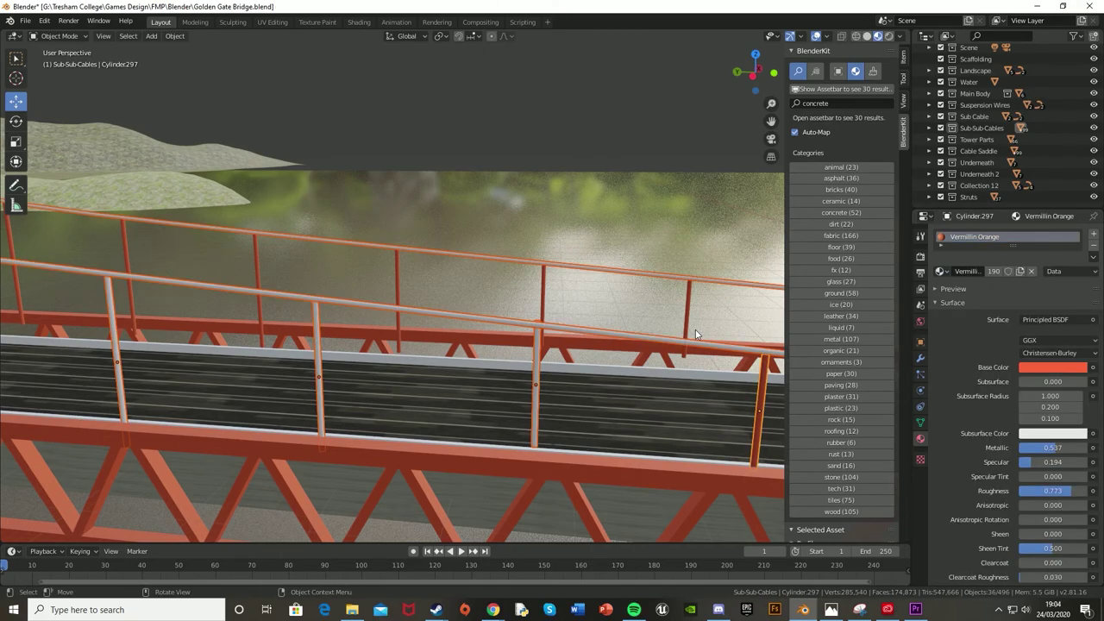
mouse_move(695, 329)
middle_mouse_down()
mouse_move(483, 315)
mouse_move(537, 374)
mouse_move(615, 419)
mouse_move(488, 384)
middle_mouse_up()
key("ctrl+z")
key("ctrl+z")
mouse_move(734, 392)
middle_mouse_down()
mouse_move(468, 419)
mouse_move(524, 446)
mouse_move(423, 365)
mouse_move(604, 388)
middle_mouse_up()
key("ctrl+z")
- Add more hangers and railing posts, make an orange post active, and view through the camera
scroll(560, 396, "up", 2)
scroll(586, 402, "up", 2)
scroll(521, 405, "up", 2)
mouse_move(609, 416)
middle_mouse_down()
mouse_move(561, 371)
mouse_move(711, 399)
mouse_move(398, 389)
mouse_move(616, 415)
mouse_move(552, 415)
mouse_move(461, 331)
middle_mouse_up()
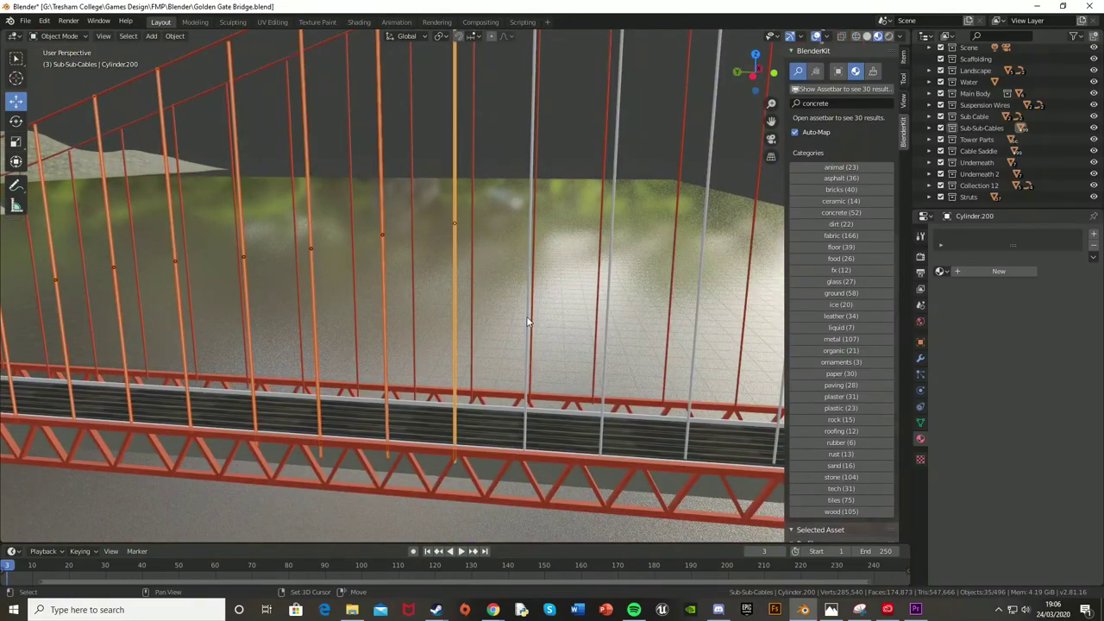
middle_click_drag(655, 335, 591, 333)
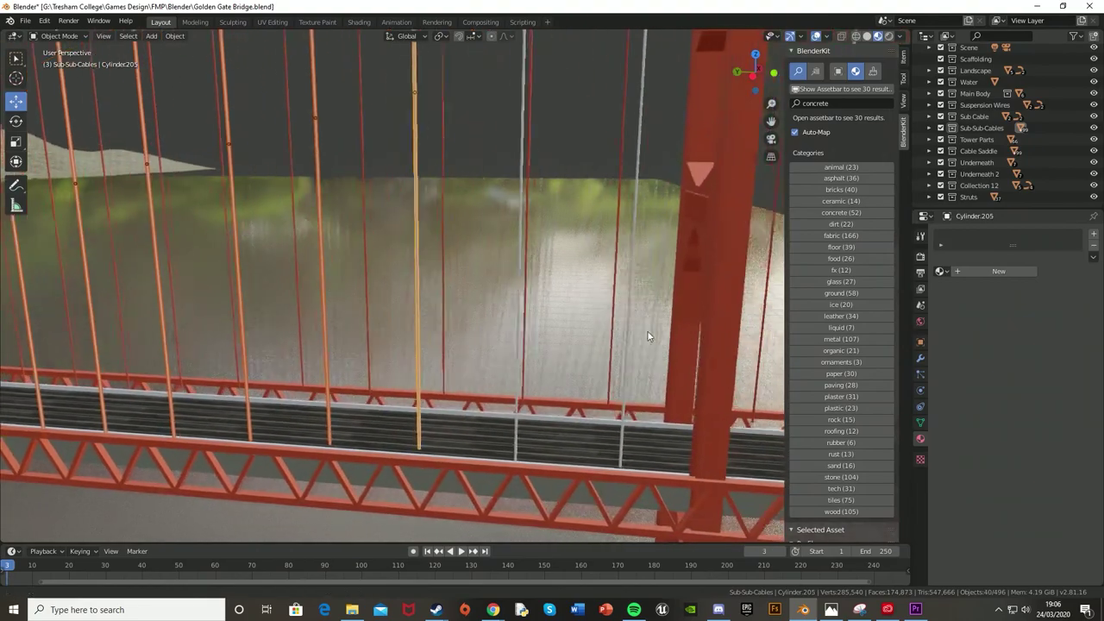
right_click(695, 287)
mouse_move(695, 287)
middle_mouse_down()
mouse_move(467, 270)
mouse_move(473, 282)
middle_mouse_up()
left_click(656, 312)
mouse_move(656, 312)
middle_mouse_down()
mouse_move(677, 294)
mouse_move(254, 265)
middle_mouse_up()
left_click(570, 295)
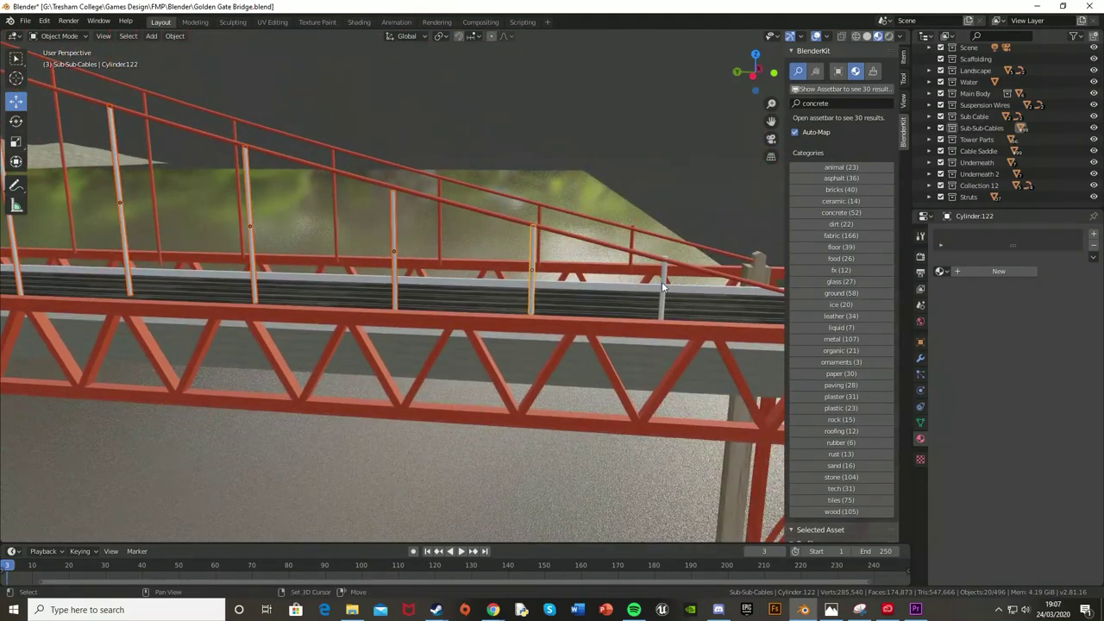
left_click(662, 286)
middle_click_drag(663, 286, 669, 269)
right_click(669, 269)
key("KP_0")
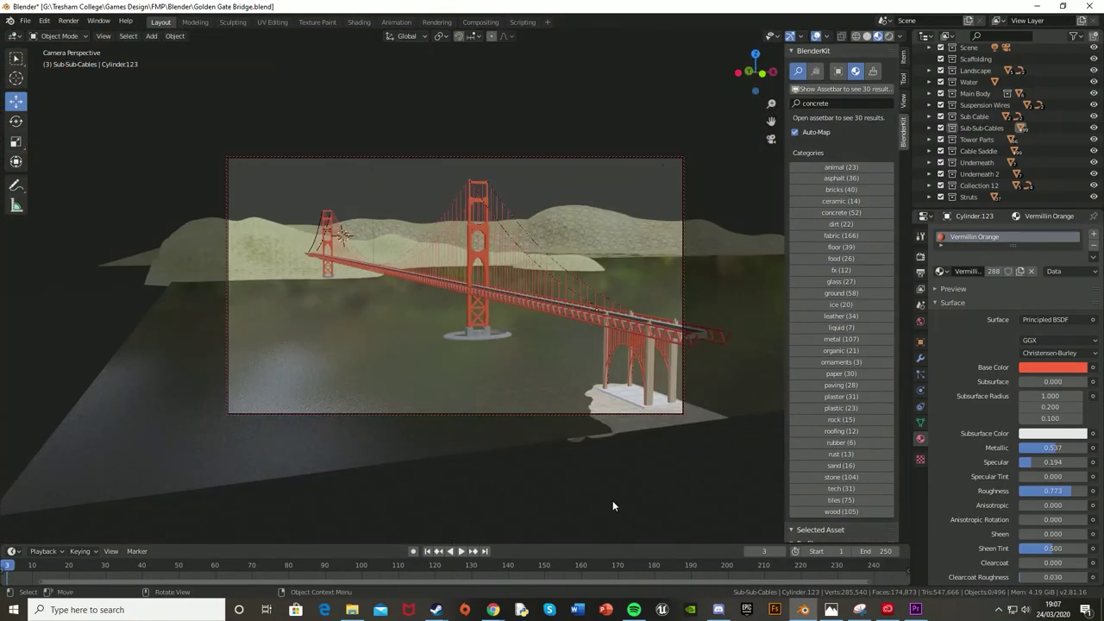
- Select the white tower-top pieces and the ladder rungs and rails
mouse_move(613, 506)
middle_mouse_down()
mouse_move(571, 386)
mouse_move(341, 204)
middle_mouse_up()
left_click(572, 386)
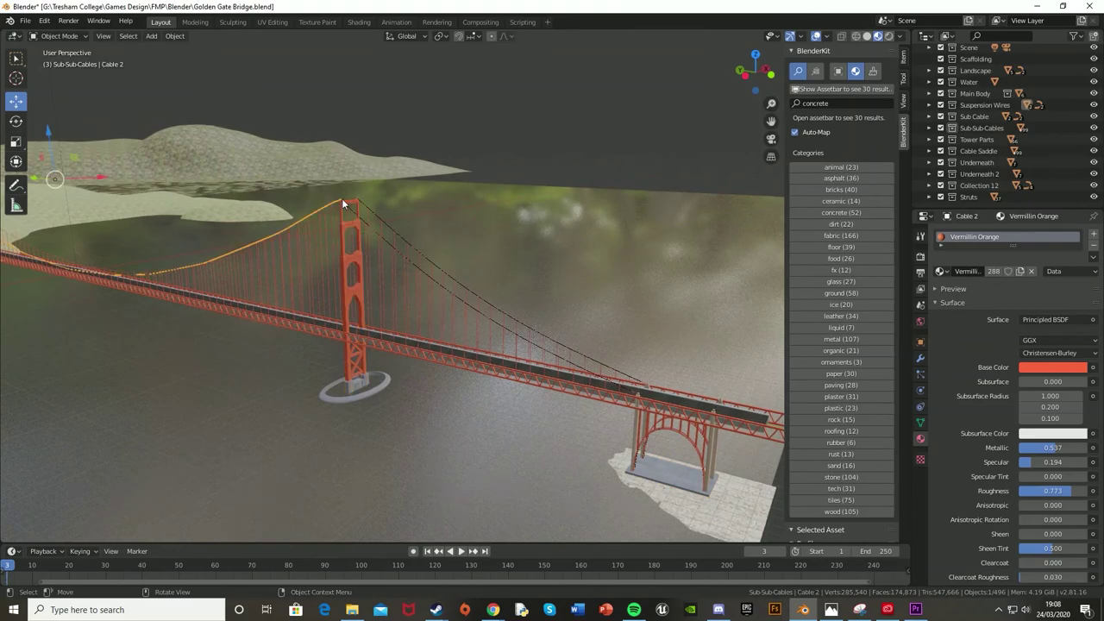
scroll(343, 204, "up", 5)
left_click(437, 244)
middle_click_drag(437, 244, 310, 280)
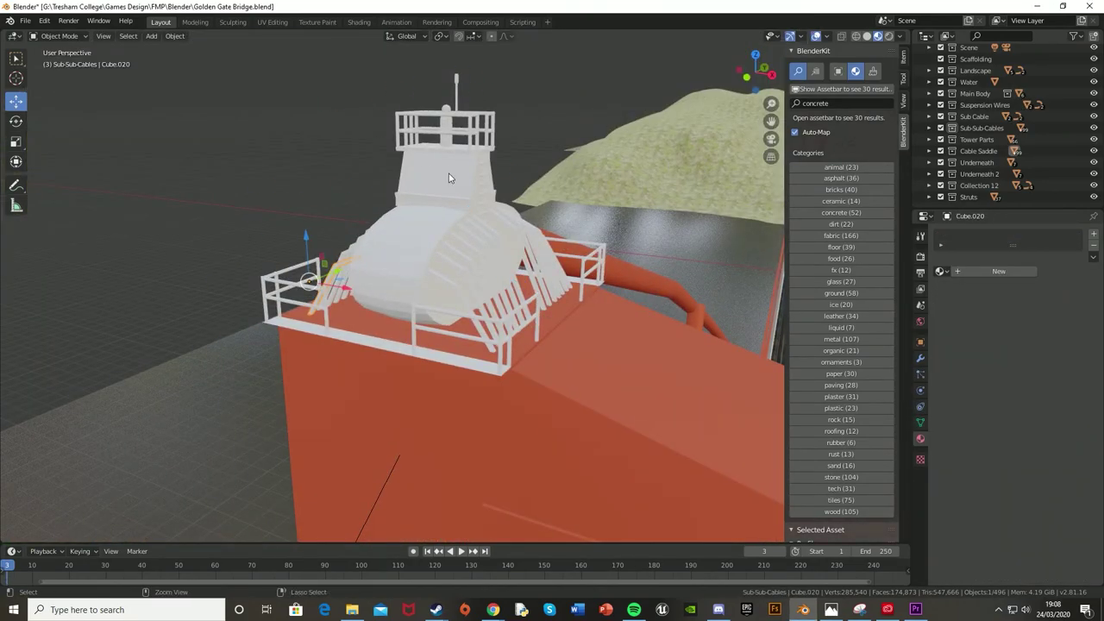
scroll(311, 280, "up", 4)
middle_click_drag(431, 176, 505, 239)
left_click(506, 239)
left_click(407, 283)
left_click(723, 269)
mouse_move(722, 269)
middle_mouse_down()
mouse_move(544, 230)
mouse_move(493, 293)
middle_mouse_up()
left_click(493, 293)
left_click_drag(494, 31, 496, 153, "shift")
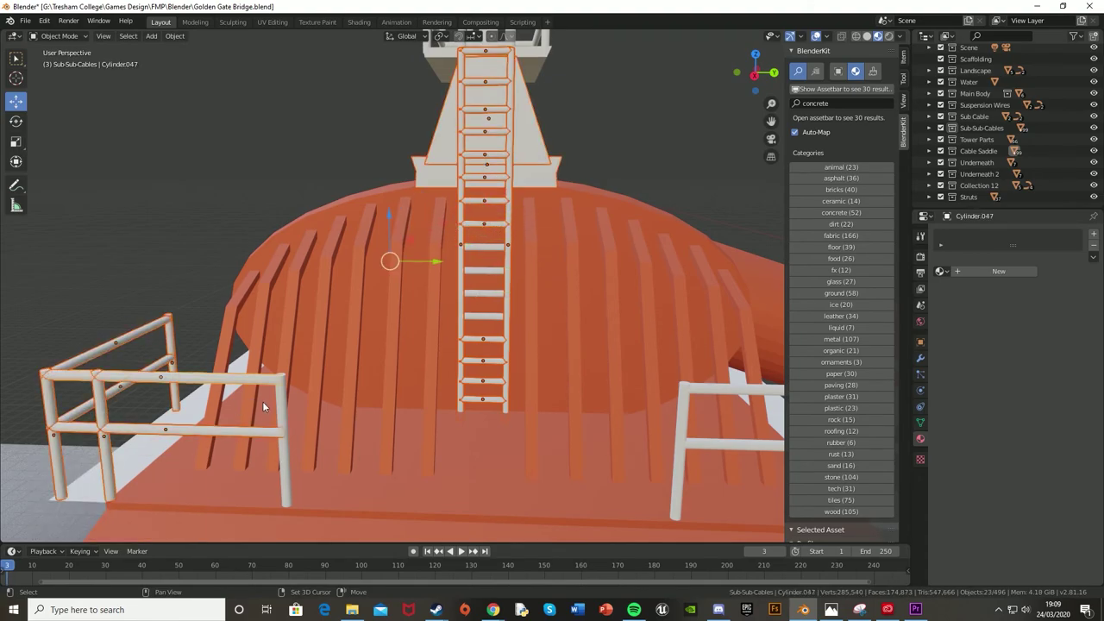
- Link the orange material from a tower part to the ladder and rails
left_click(578, 234, "shift")
key("ctrl+l")
left_click(578, 234)
left_click(483, 285)
mouse_move(482, 284)
middle_mouse_down()
mouse_move(516, 261)
mouse_move(587, 383)
mouse_move(572, 331)
mouse_move(435, 305)
middle_mouse_up()
- Select the left and right railing bars around the tower top
left_click(592, 390)
scroll(436, 305, "down", 3)
left_click(233, 340)
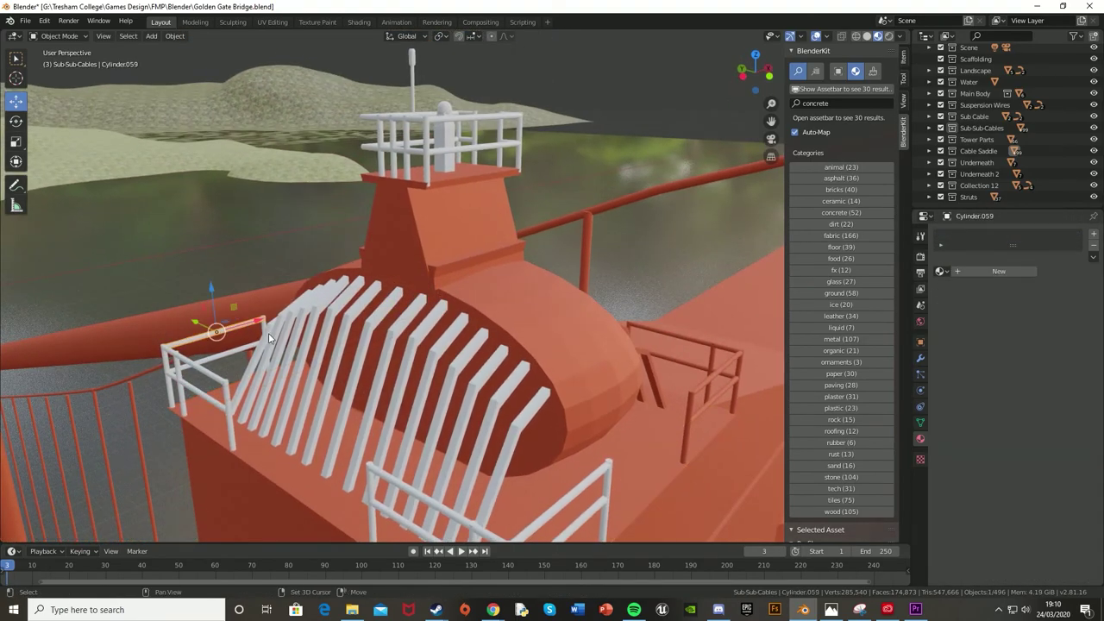
middle_click_drag(233, 341, 276, 368)
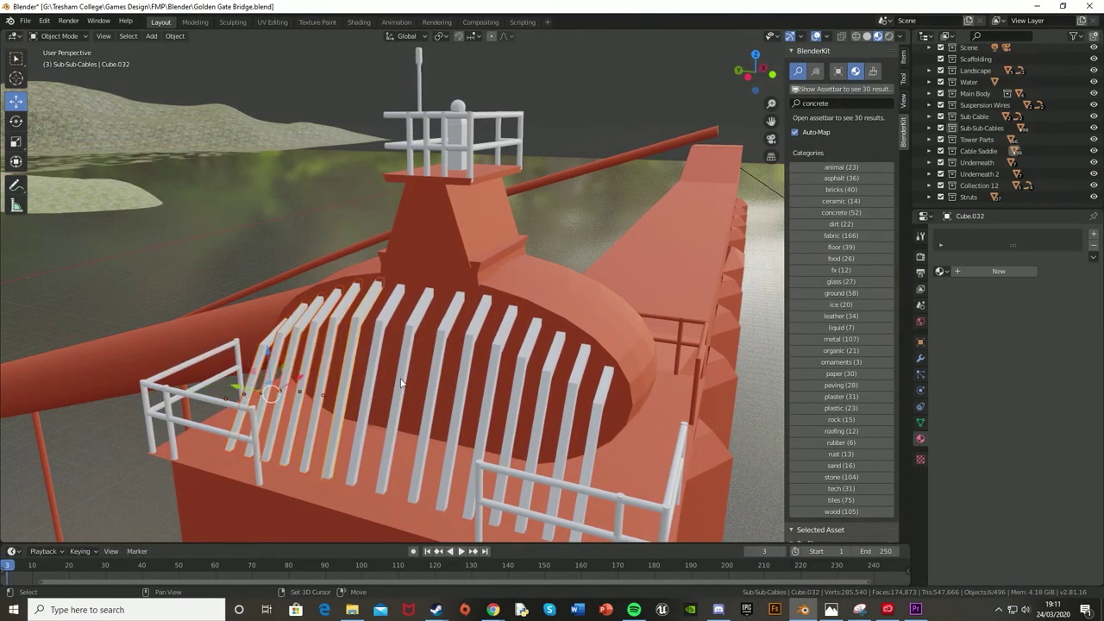
middle_click_drag(651, 492, 522, 457)
left_click(522, 457, "shift")
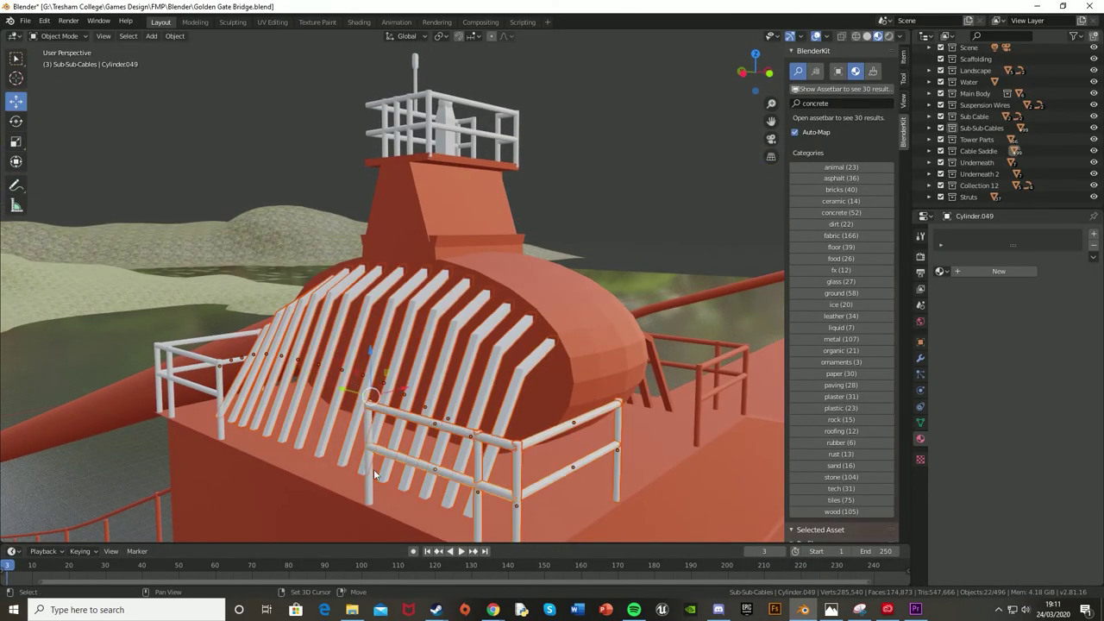
mouse_move(177, 379)
middle_mouse_down()
mouse_move(362, 394)
mouse_move(418, 347)
middle_mouse_up()
left_click(362, 395)
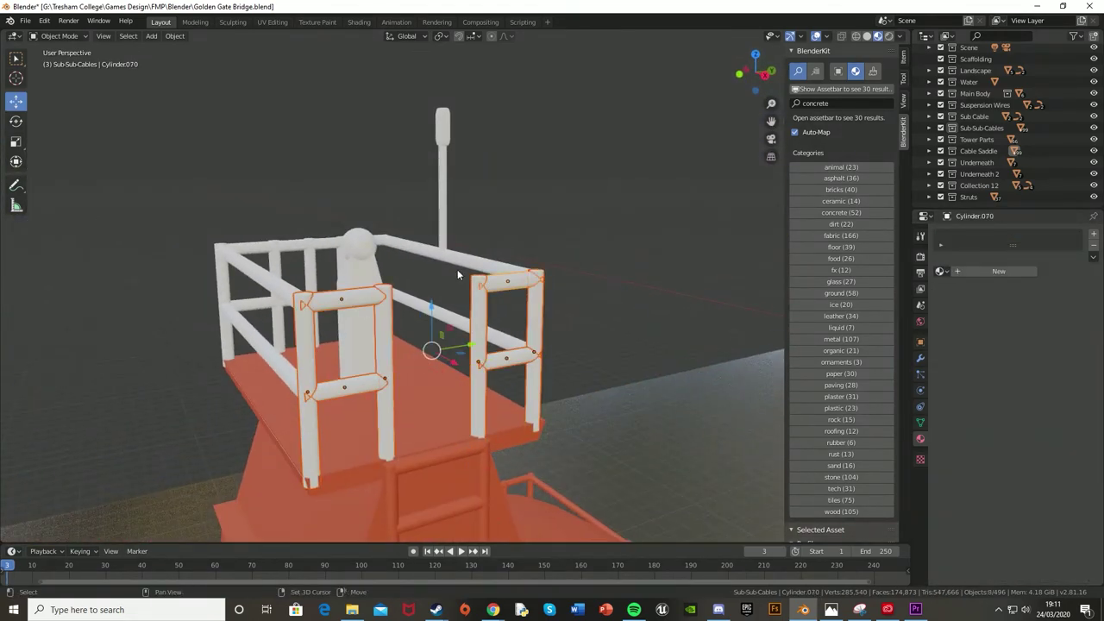
- Add the vertical pole and link the orange material to all selected railings
middle_click_drag(432, 282, 437, 220)
left_click(437, 220, "shift")
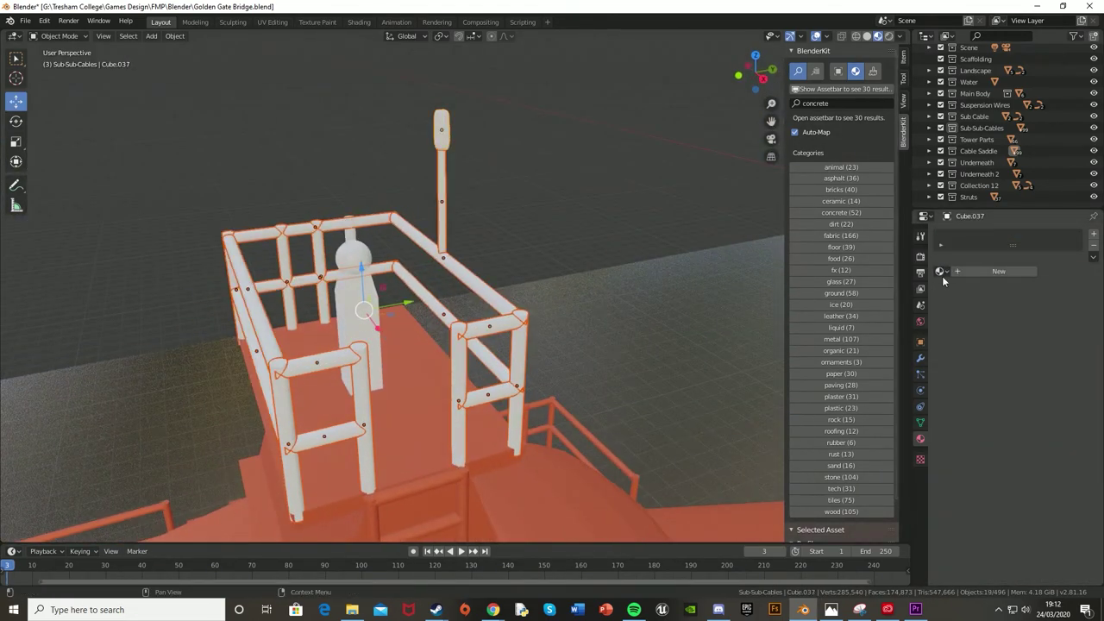
key("ctrl+l")
left_click(543, 290)
mouse_move(543, 290)
middle_mouse_down()
mouse_move(567, 285)
mouse_move(327, 302)
middle_mouse_up()
- Move the small vertical post along the Y axis
left_click(328, 302)
key("g")
key("y")
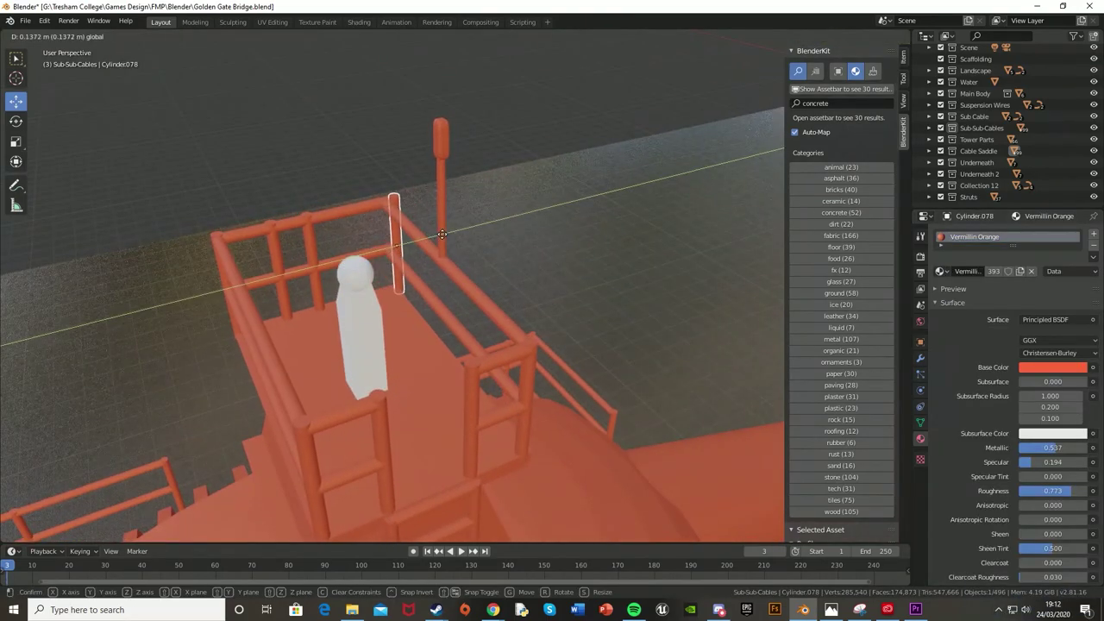
left_click(442, 234)
scroll(311, 237, "up", 5)
- Apply the BlenderKit Architectural glass material to the white lamp piece
middle_click_drag(311, 236, 437, 330)
left_click(371, 328)
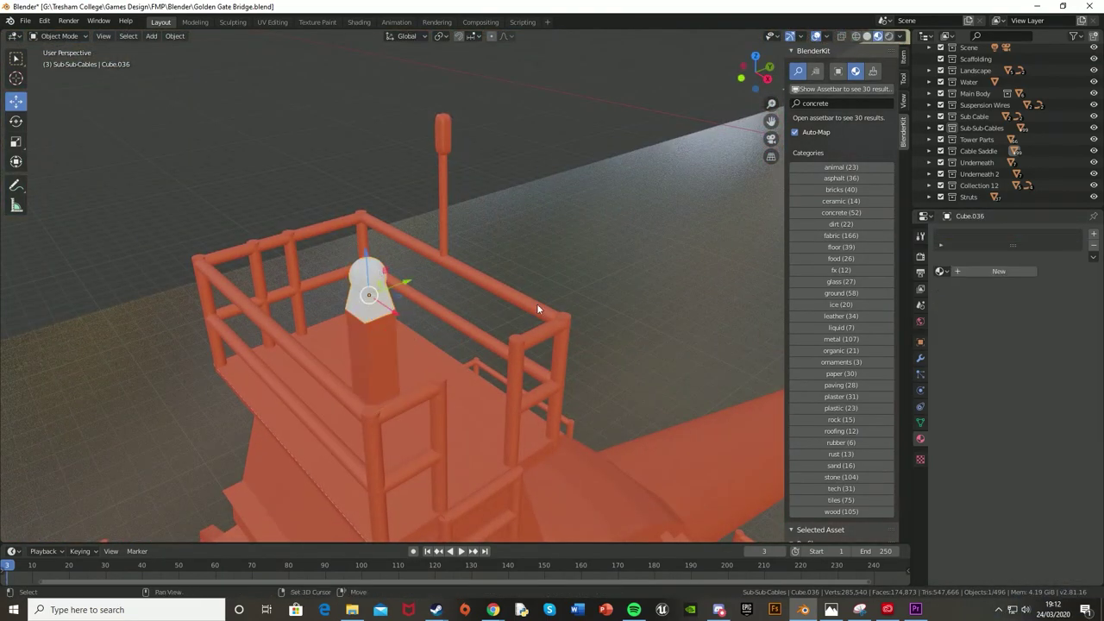
left_click(843, 103)
type("glass")
key("Return")
left_click_drag(367, 101, 368, 289)
mouse_move(324, 169)
middle_mouse_down()
mouse_move(397, 191)
mouse_move(293, 296)
middle_mouse_up()
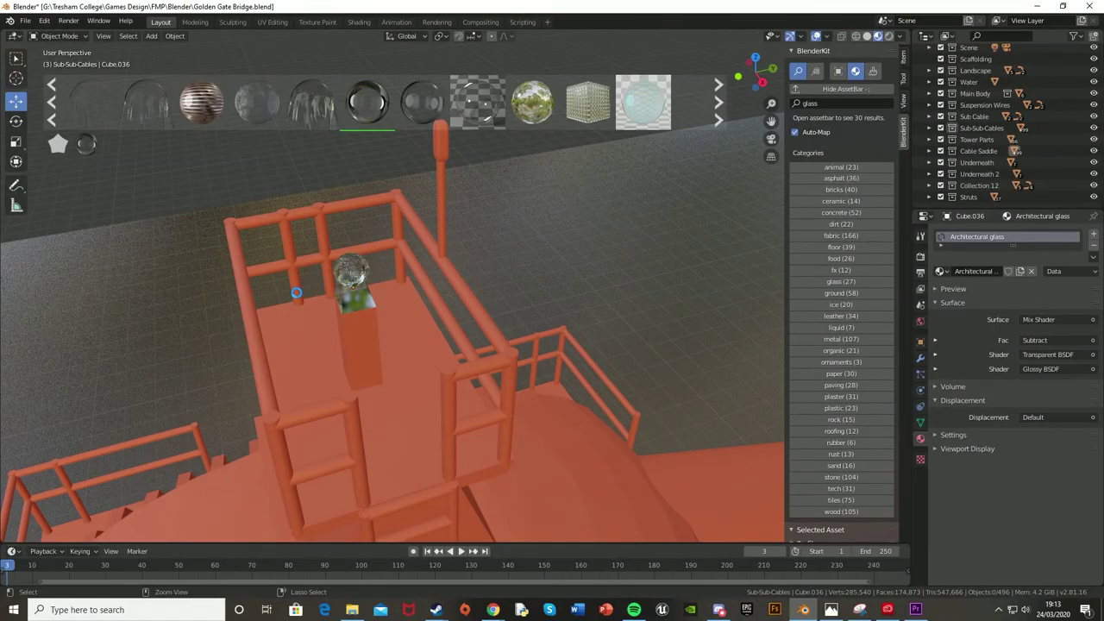
left_click(837, 97)
- Preview the tower in Rendered shading and select the Cable Saddle collection parts
middle_click_drag(517, 239, 483, 258)
left_click(888, 38)
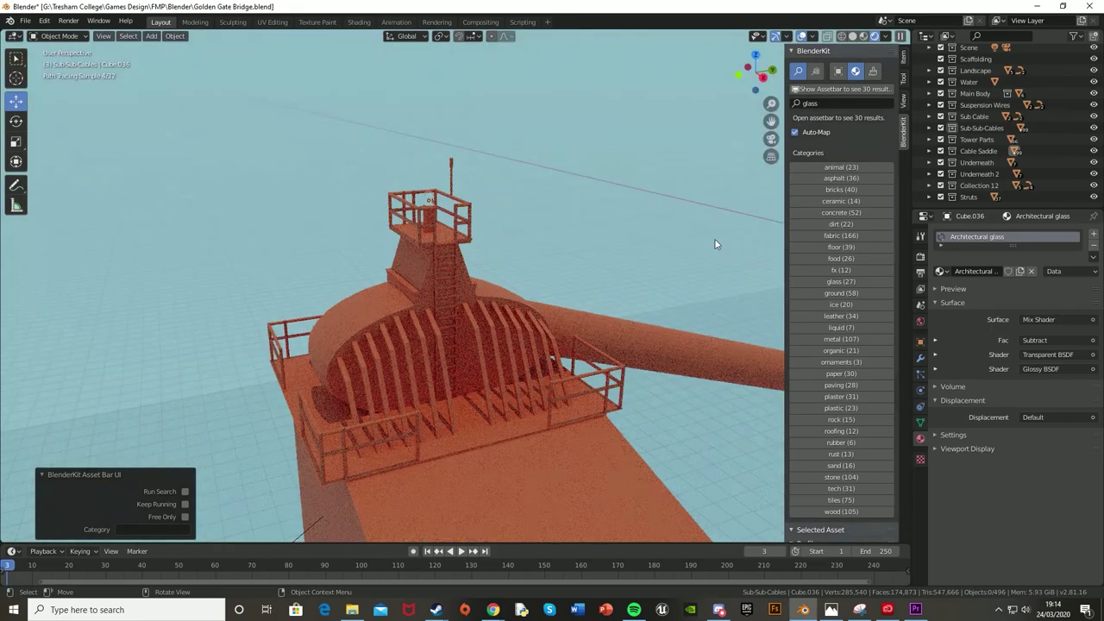
mouse_move(715, 242)
middle_mouse_down()
mouse_move(588, 335)
mouse_move(498, 290)
middle_mouse_up()
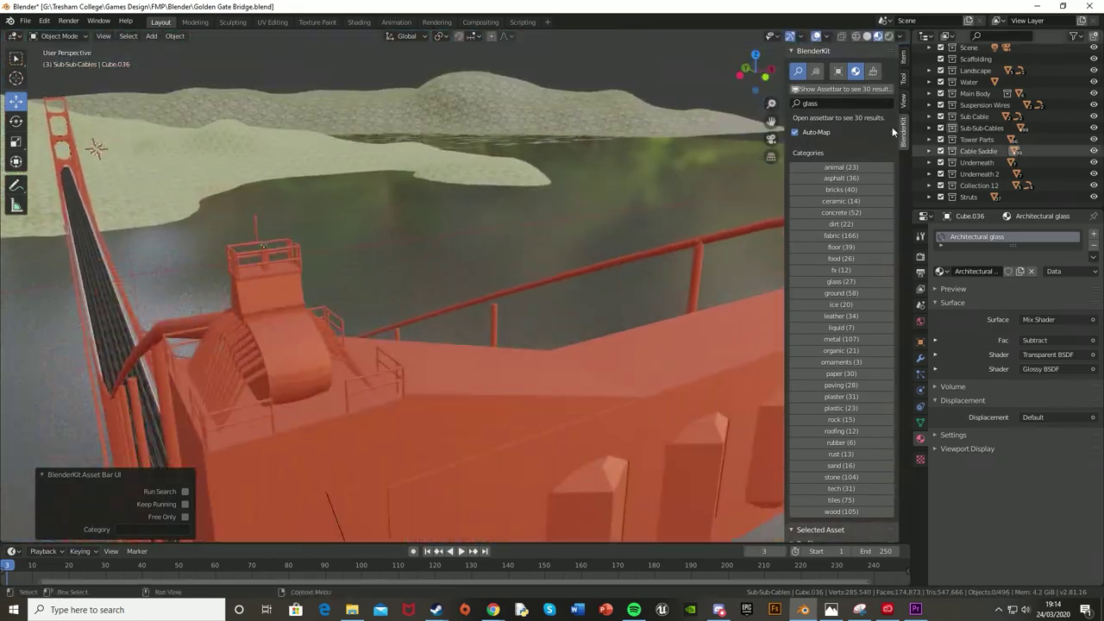
left_click(932, 157)
- Frame the saddle parts and inspect the concrete tower base
key("KP_Decimal")
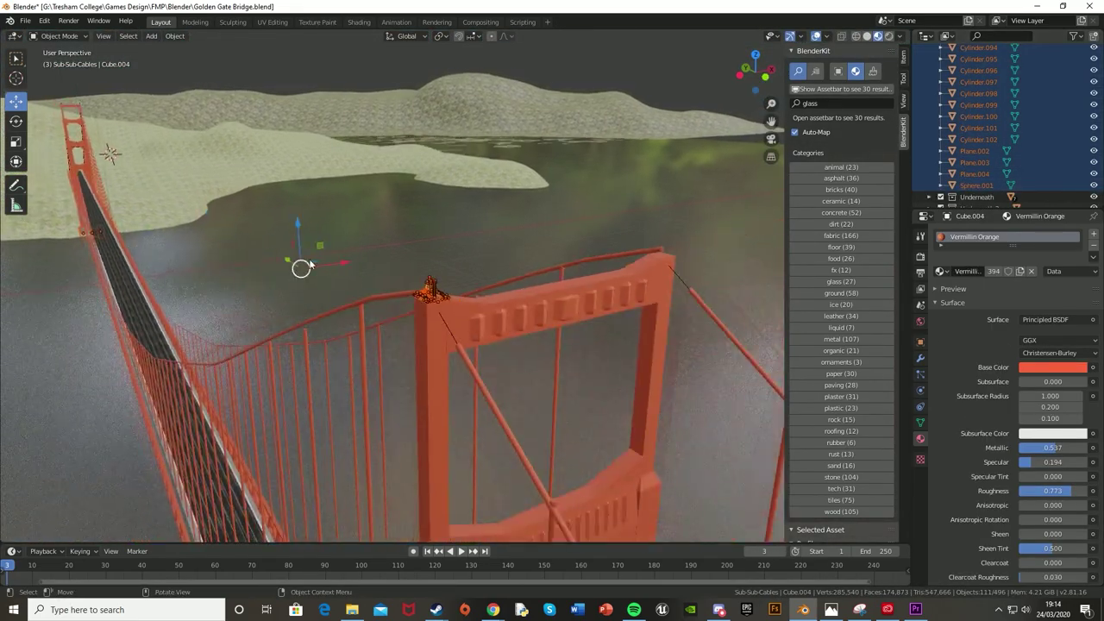
mouse_move(86, 102)
middle_mouse_down()
mouse_move(414, 321)
mouse_move(592, 313)
middle_mouse_up()
scroll(465, 296, "down", 3)
left_click(207, 320)
scroll(259, 322, "up", 5)
left_click(95, 276)
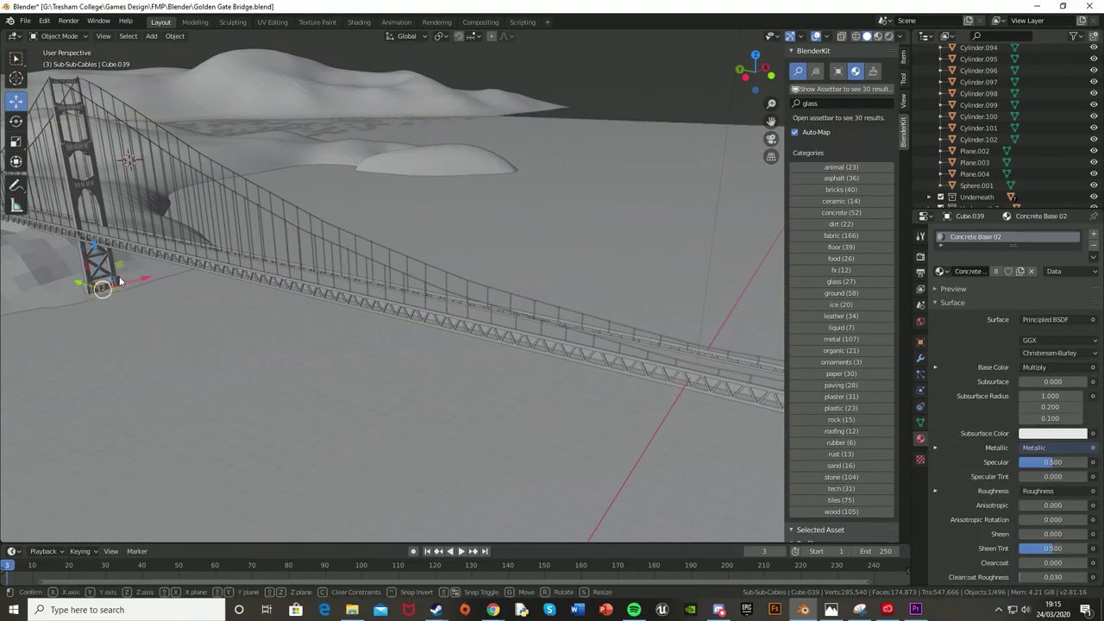
key("KP_Decimal")
- Join the selected saddle pieces into the single object cable Saddle 1
left_click(376, 242, "shift")
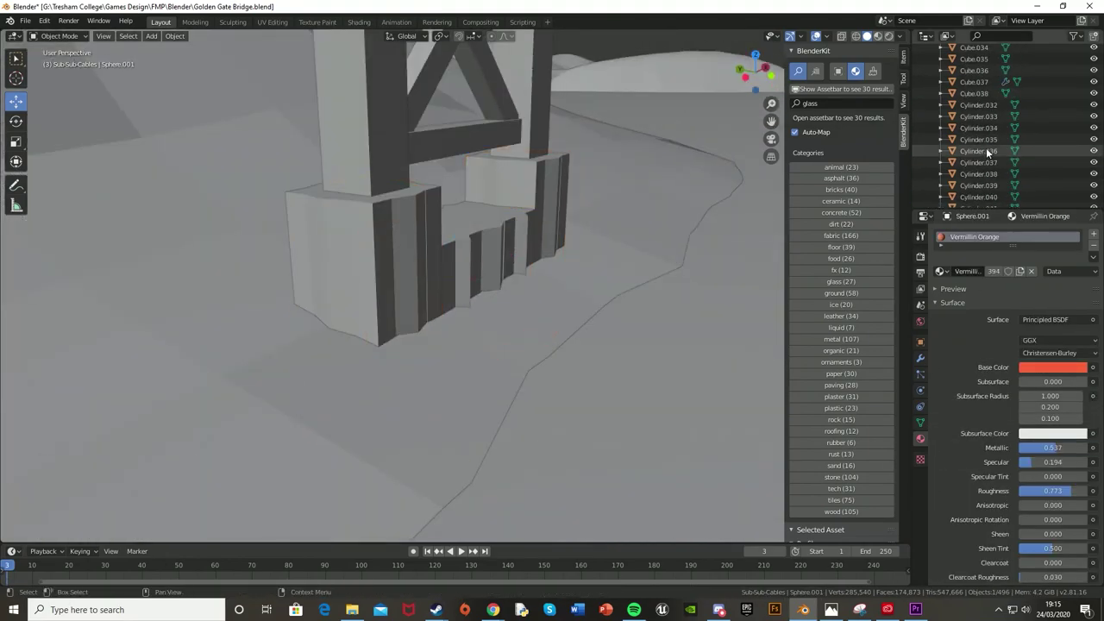
scroll(1000, 129, "up", 10)
key("KP_Decimal")
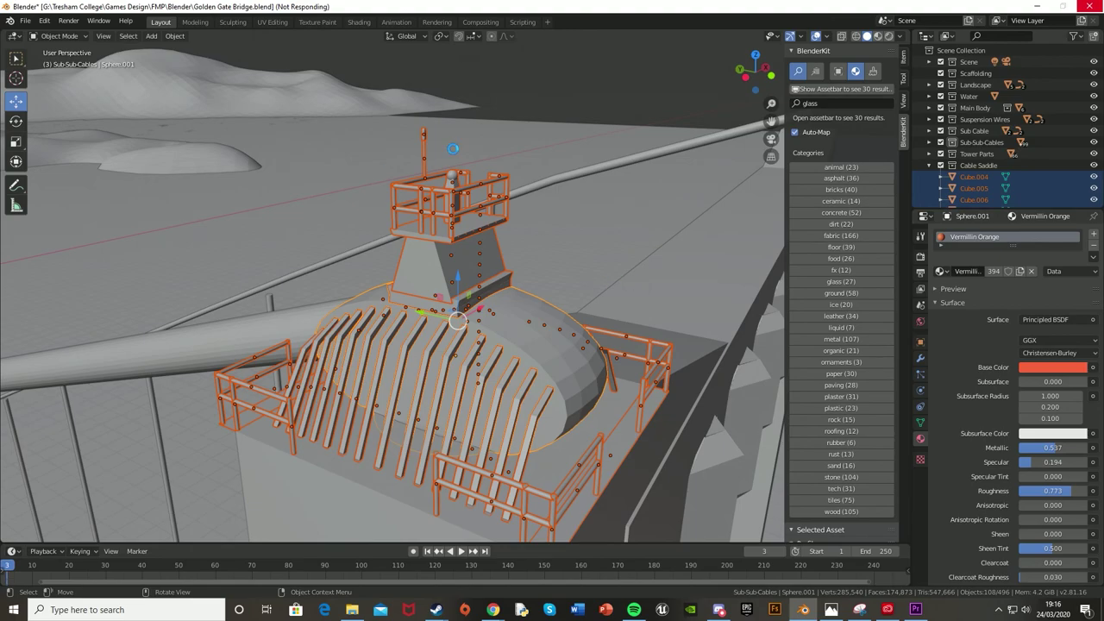
scroll(453, 148, "down", 5)
key("KP_Decimal")
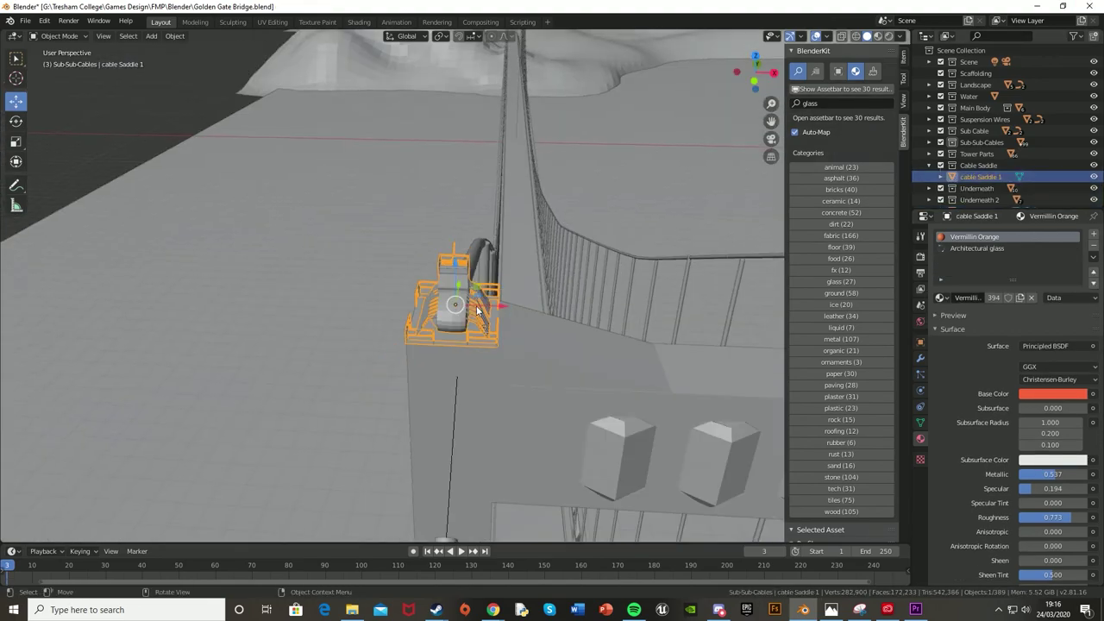
- Duplicate the saddle as cable Saddle 2 and align it along the cable
key("shift+d")
left_click_drag(983, 177, 974, 78)
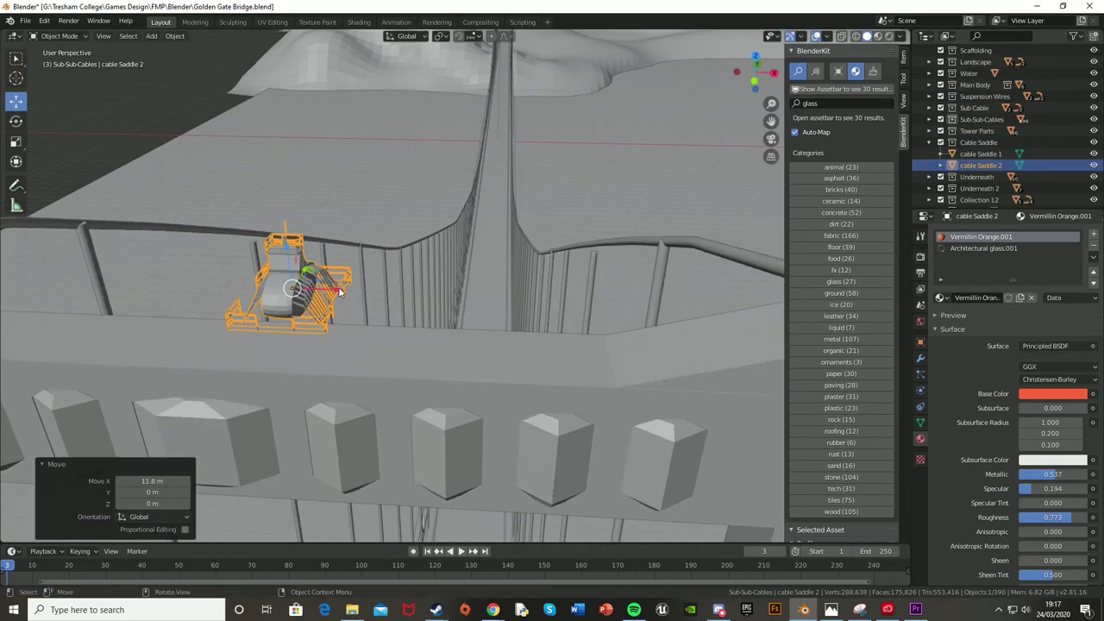
key("KP_Decimal")
key("KP_7")
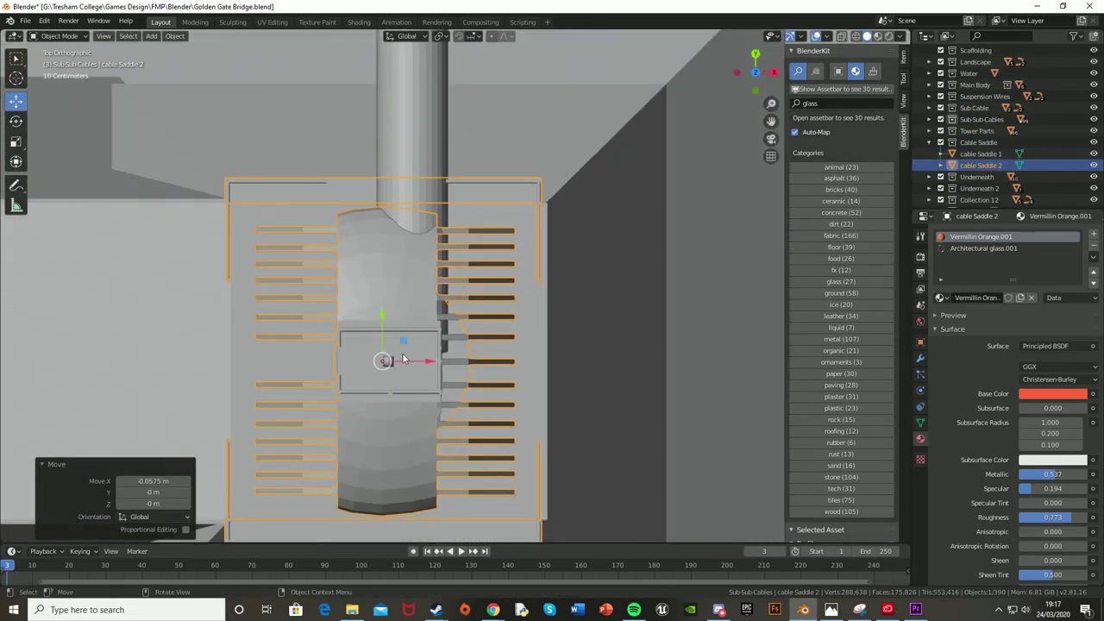
middle_click_drag(385, 319, 300, 138)
- Paste cable Saddle 3 and move it 279 m along Y onto the far tower
key("ctrl+v")
left_click(216, 197)
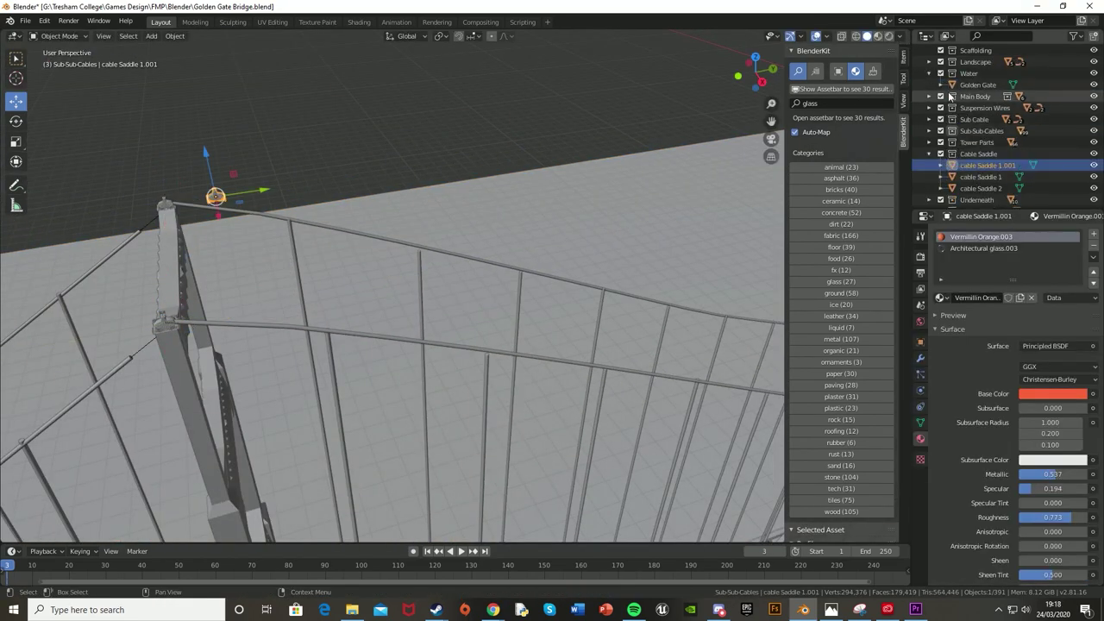
key("g")
left_click(443, 237)
key("g")
scroll(584, 179, "down", 5)
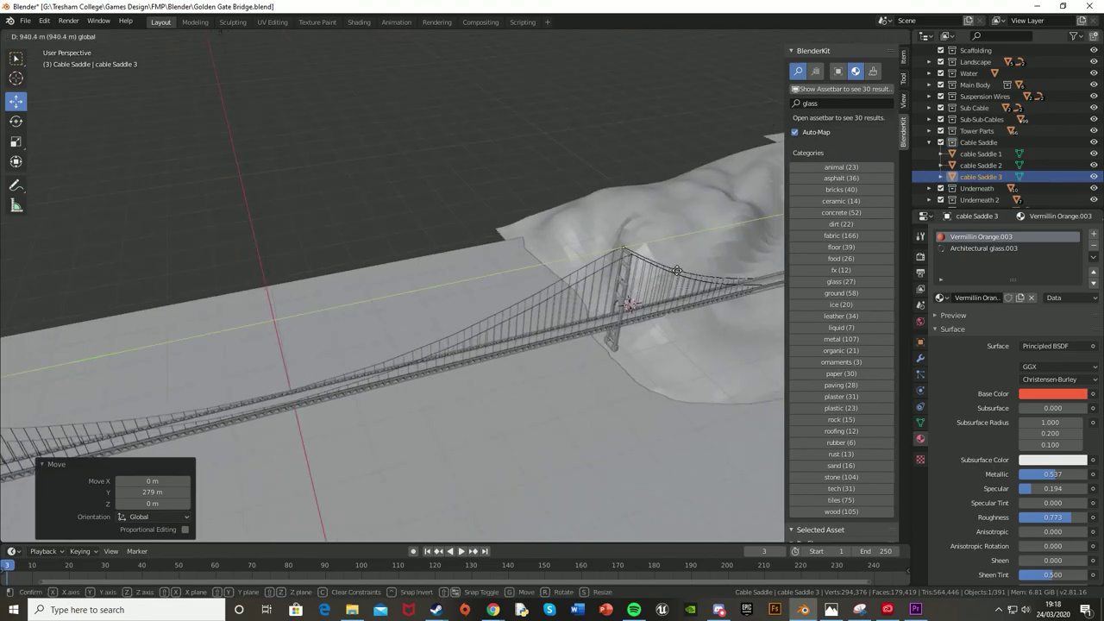
left_click(677, 271)
key("KP_Decimal")
middle_click_drag(518, 215, 494, 287)
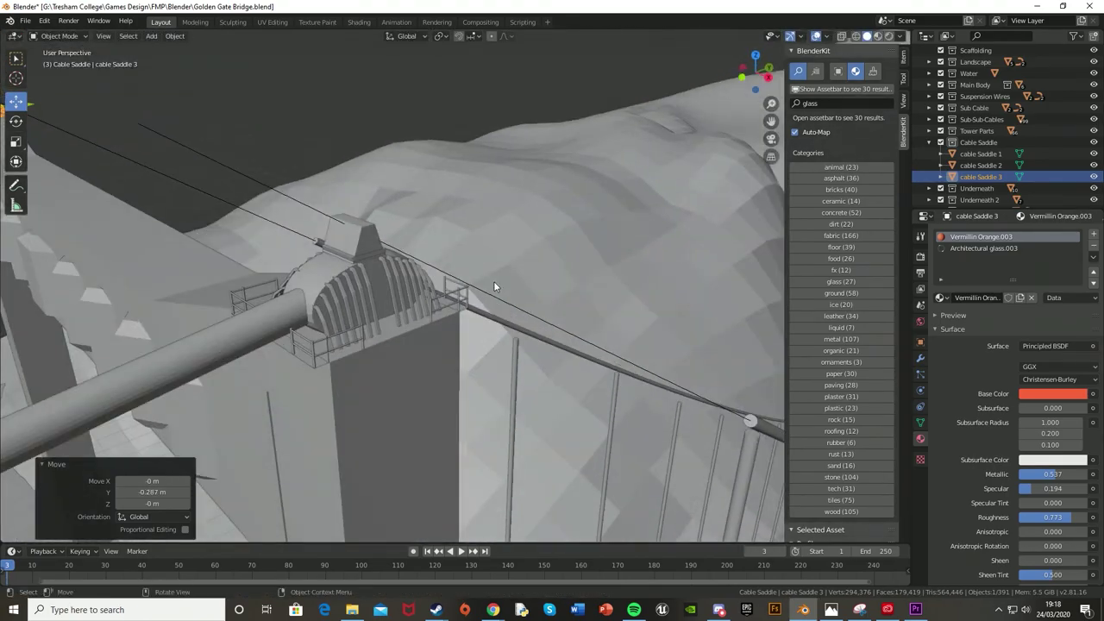
left_click(494, 287)
scroll(494, 287, "up", 3)
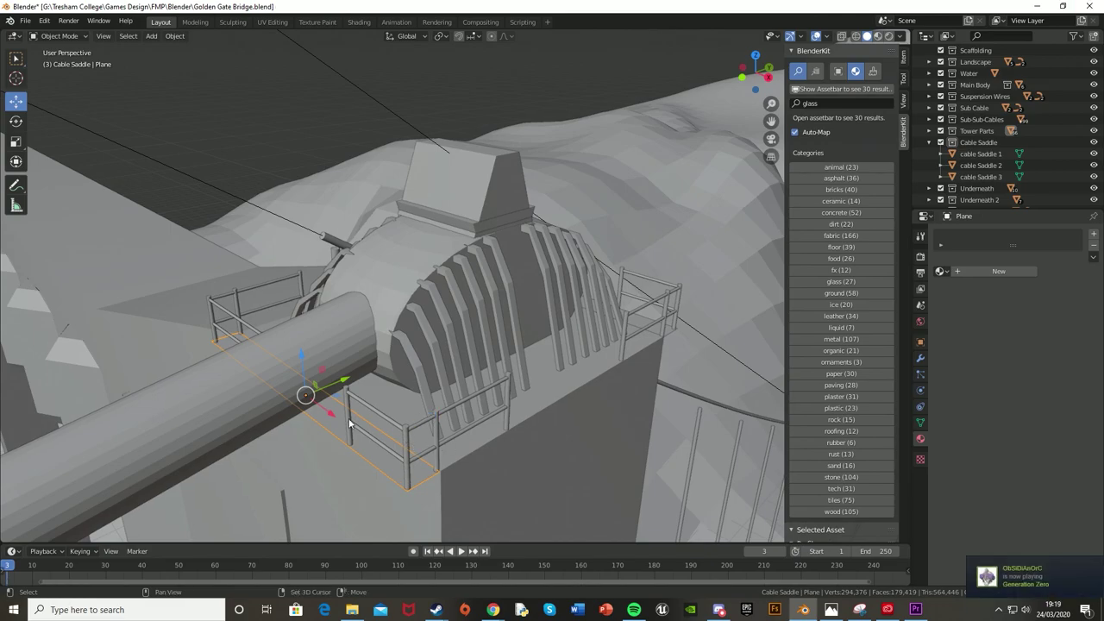
- Delete the 42 loose railings and struts, then paste cable Saddle 4
left_click(281, 297, "shift")
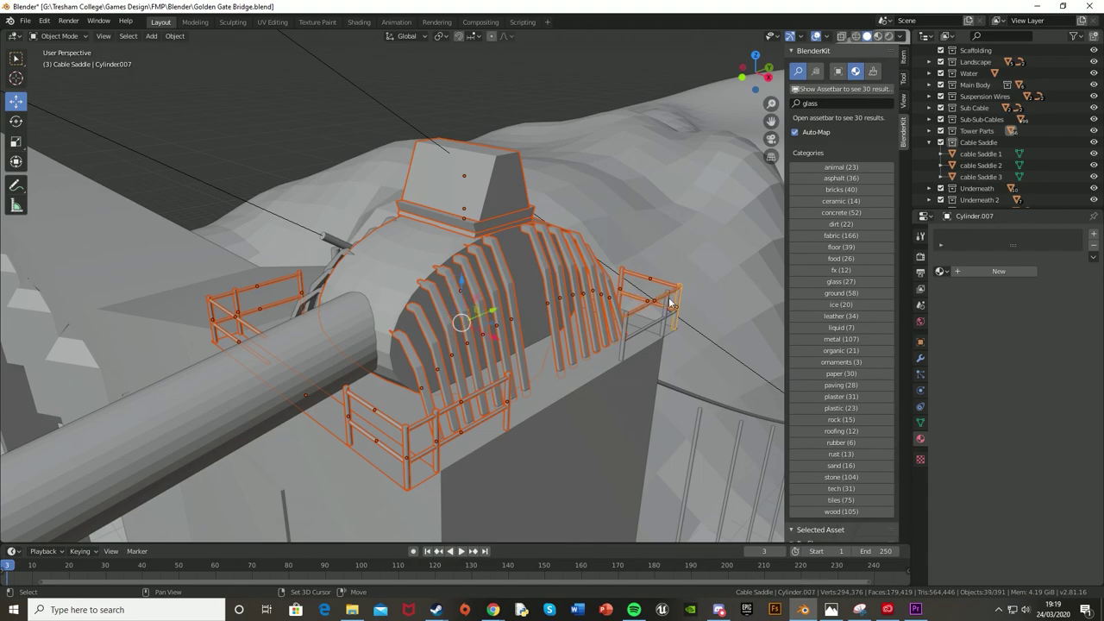
key("Delete")
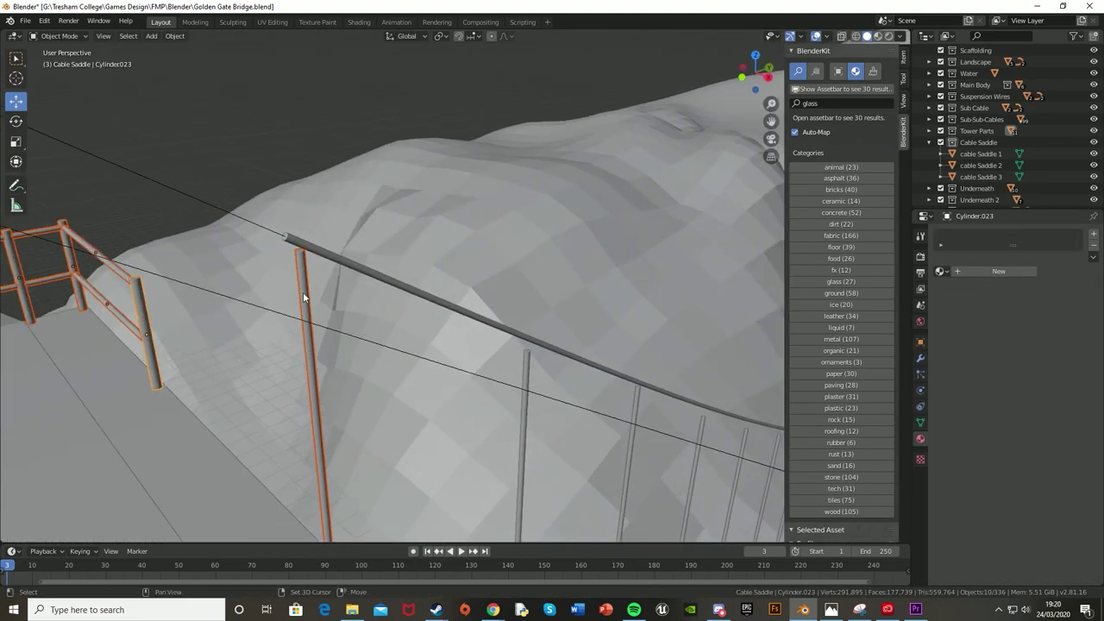
key("ctrl+v")
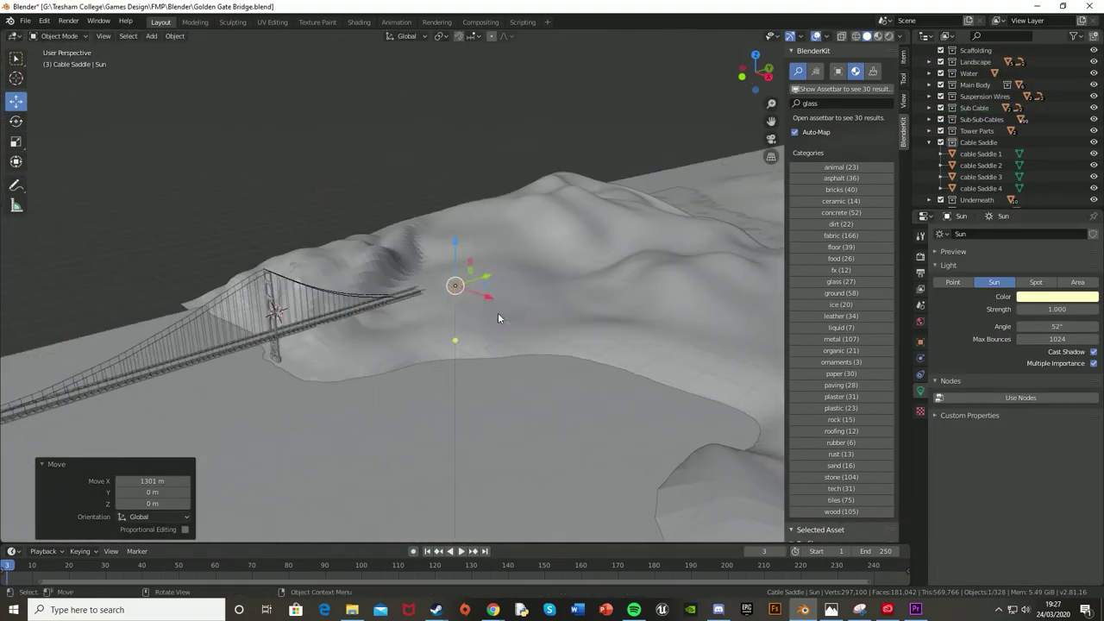
- Delete the old sun and add a new Sun light to the scene
key("Delete")
key("shift+a")
left_click(355, 361)
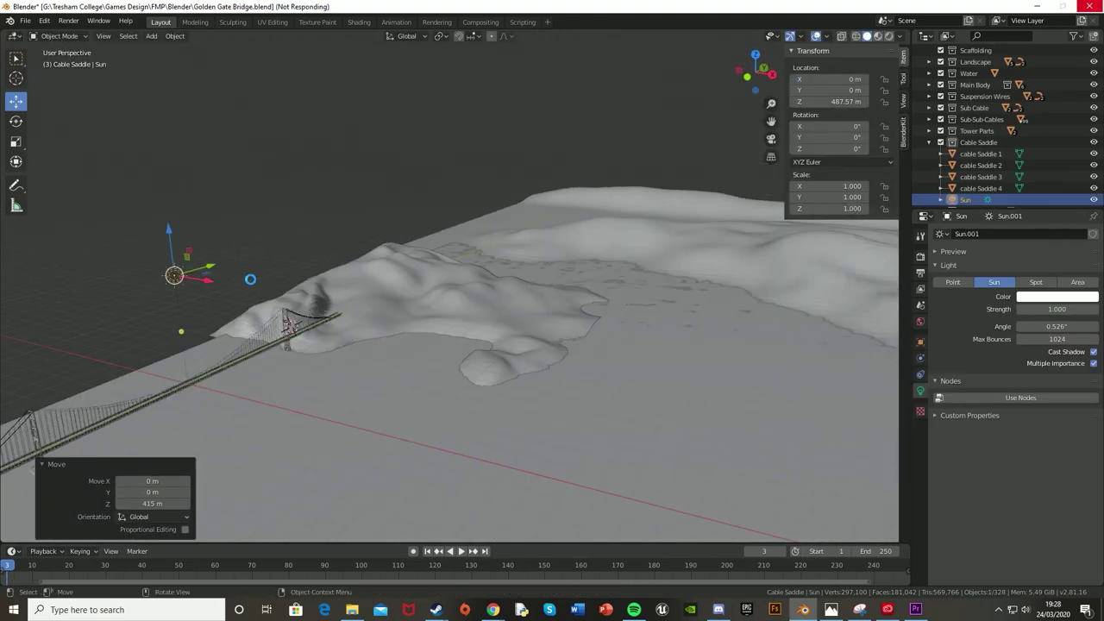
key("Delete")
key("ctrl+z")
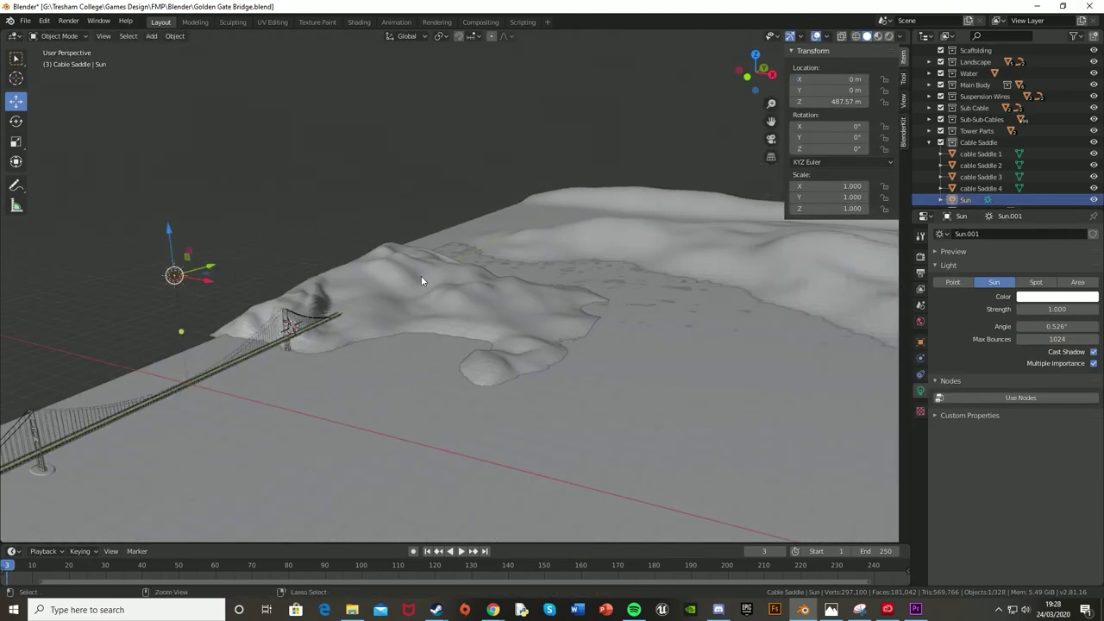
key("ctrl+z")
- Raise the new Sun high above the scene and slide it along X
key("g")
key("z")
left_click(320, 173)
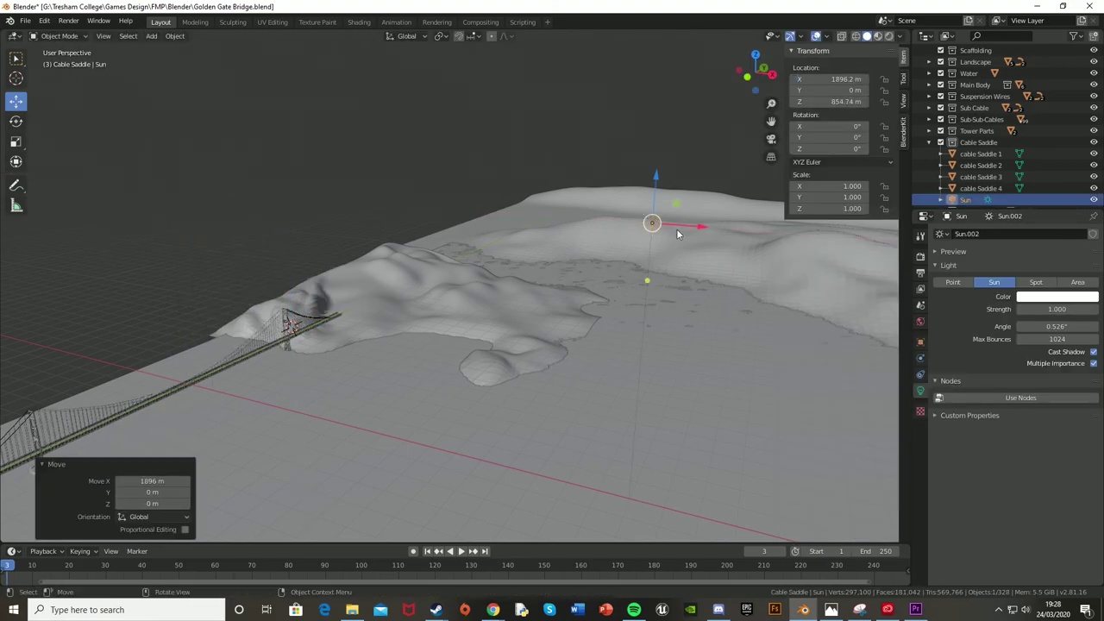
left_click_drag(677, 234, 720, 226)
- Centre the Sun over the bridge; set angle 45°, strength 4, colour FFEBB9
left_click_drag(1056, 326, 1086, 326)
middle_click_drag(785, 290, 741, 259)
left_click_drag(727, 202, 672, 207)
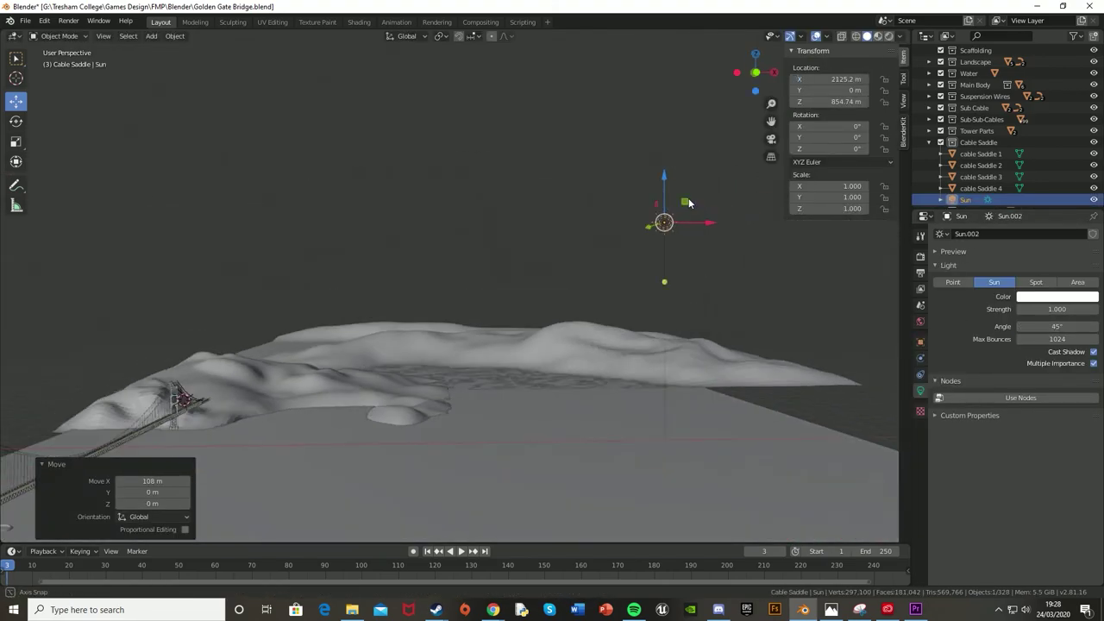
middle_click_drag(672, 206, 550, 256)
left_click(1043, 297)
left_click(1050, 231)
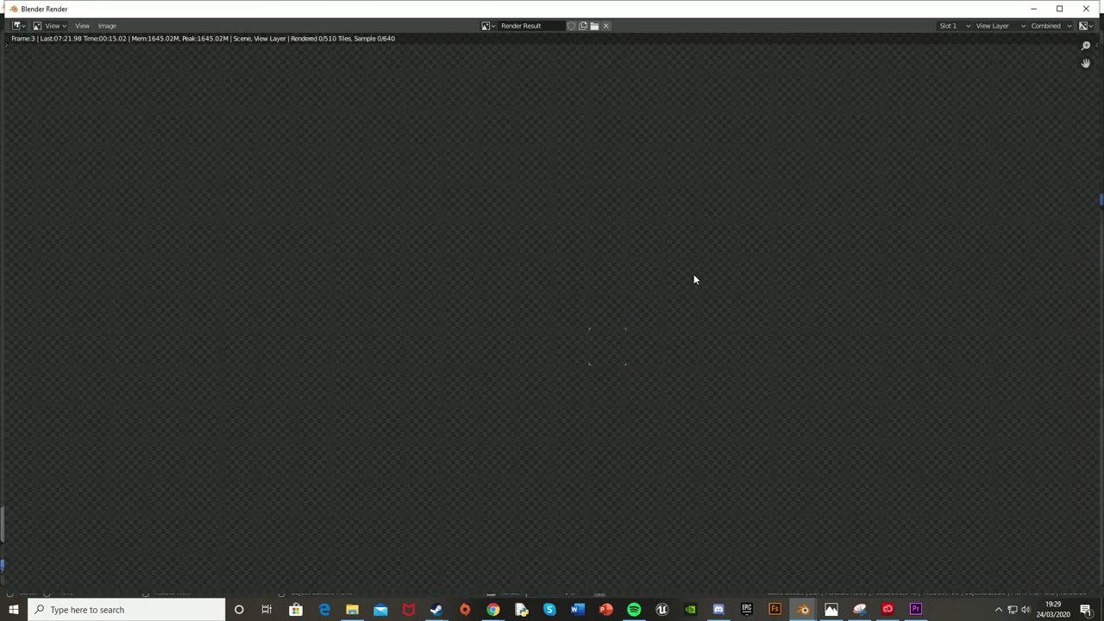
- Close the first render window and render the bridge scene again with F12
left_click(1097, 8)
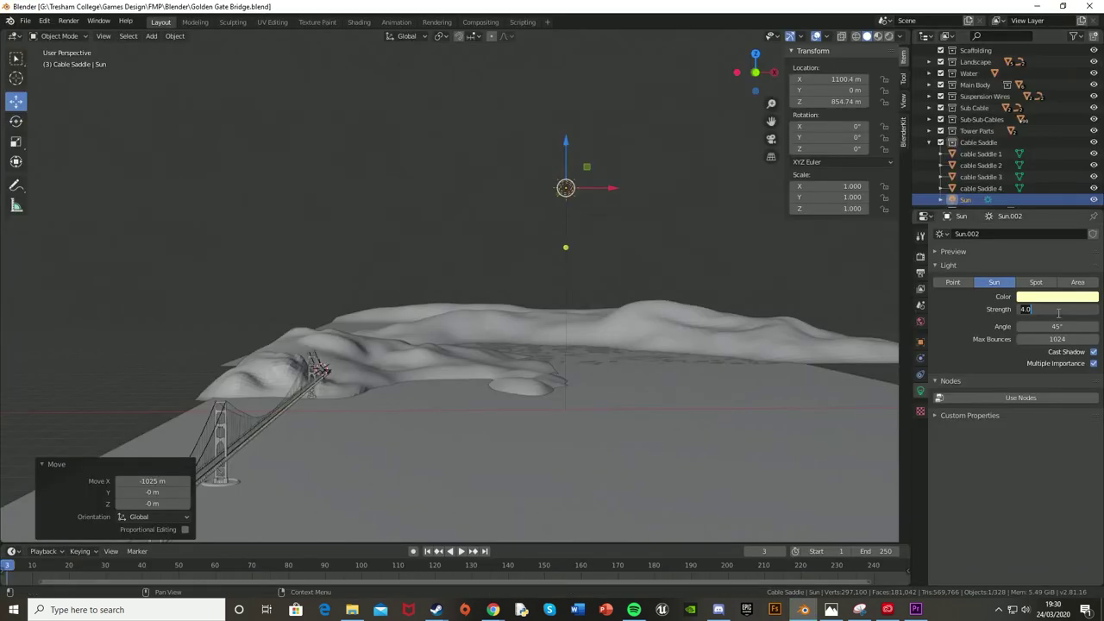